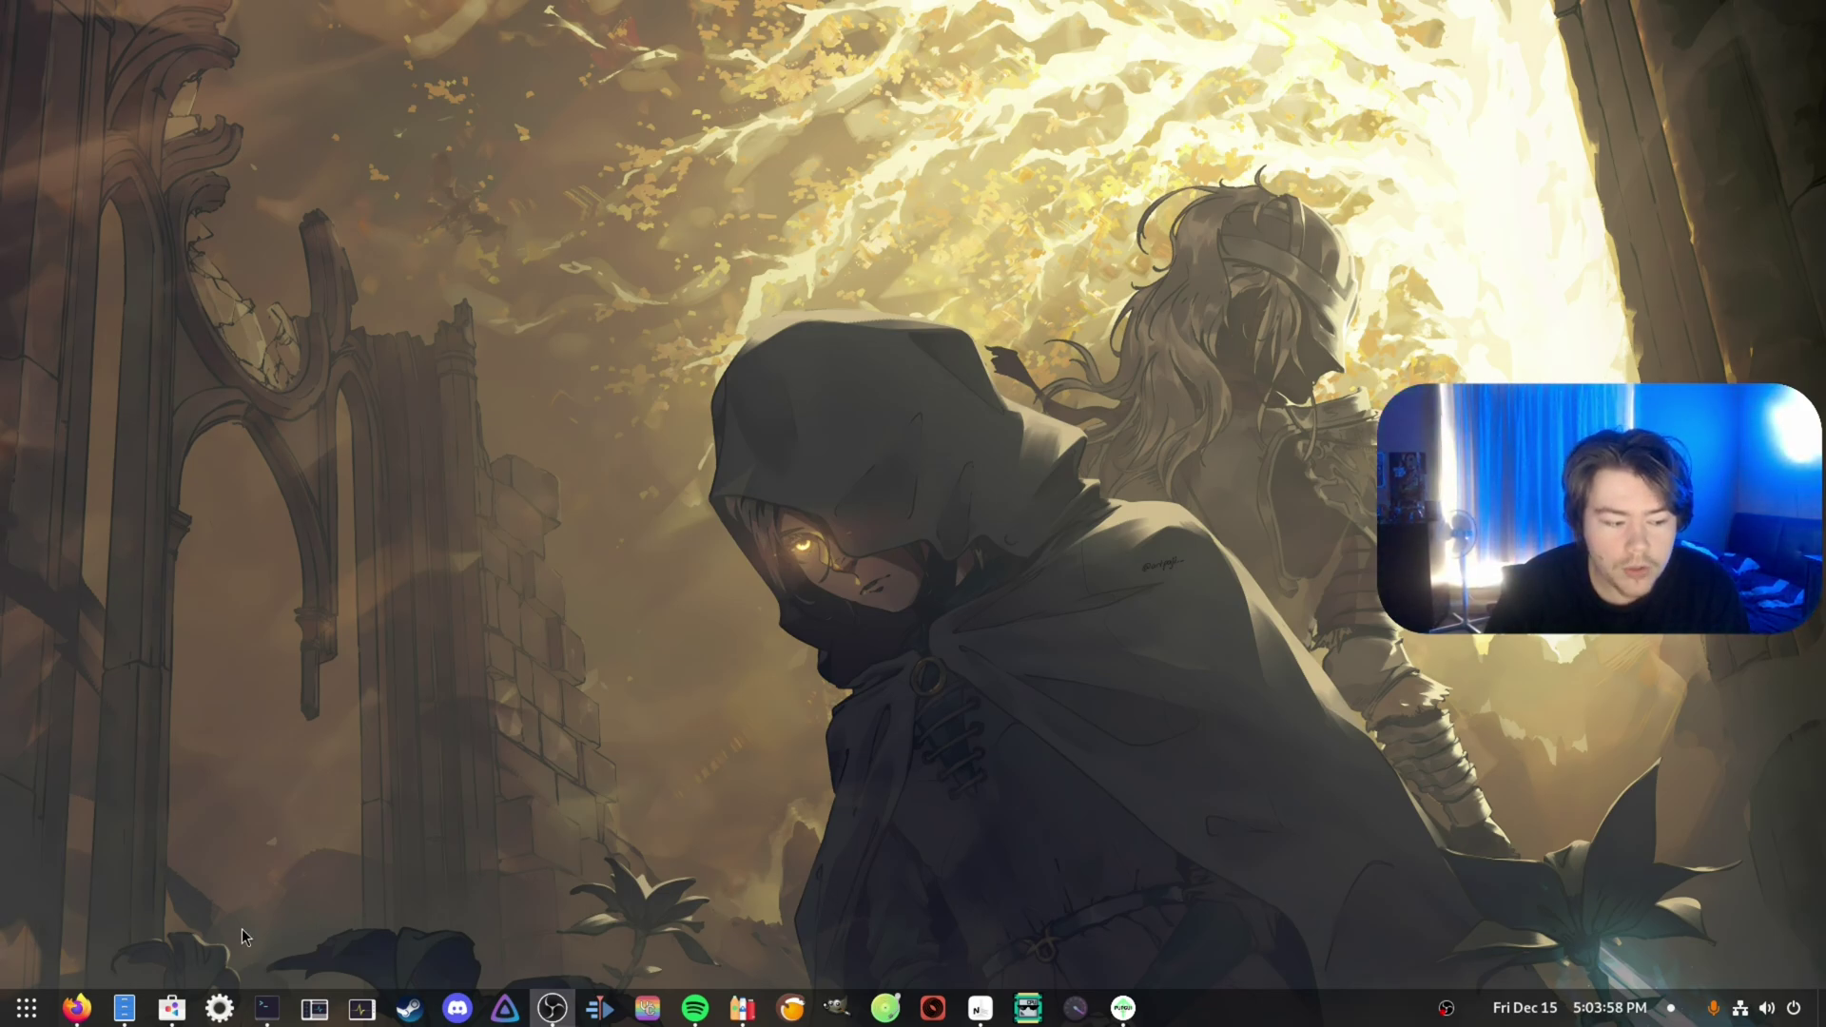
# Restore the Firefox window showing the SteamTinkerLaunch Installation wiki's Hard Dependencies table.
pyautogui.click(76, 1007)
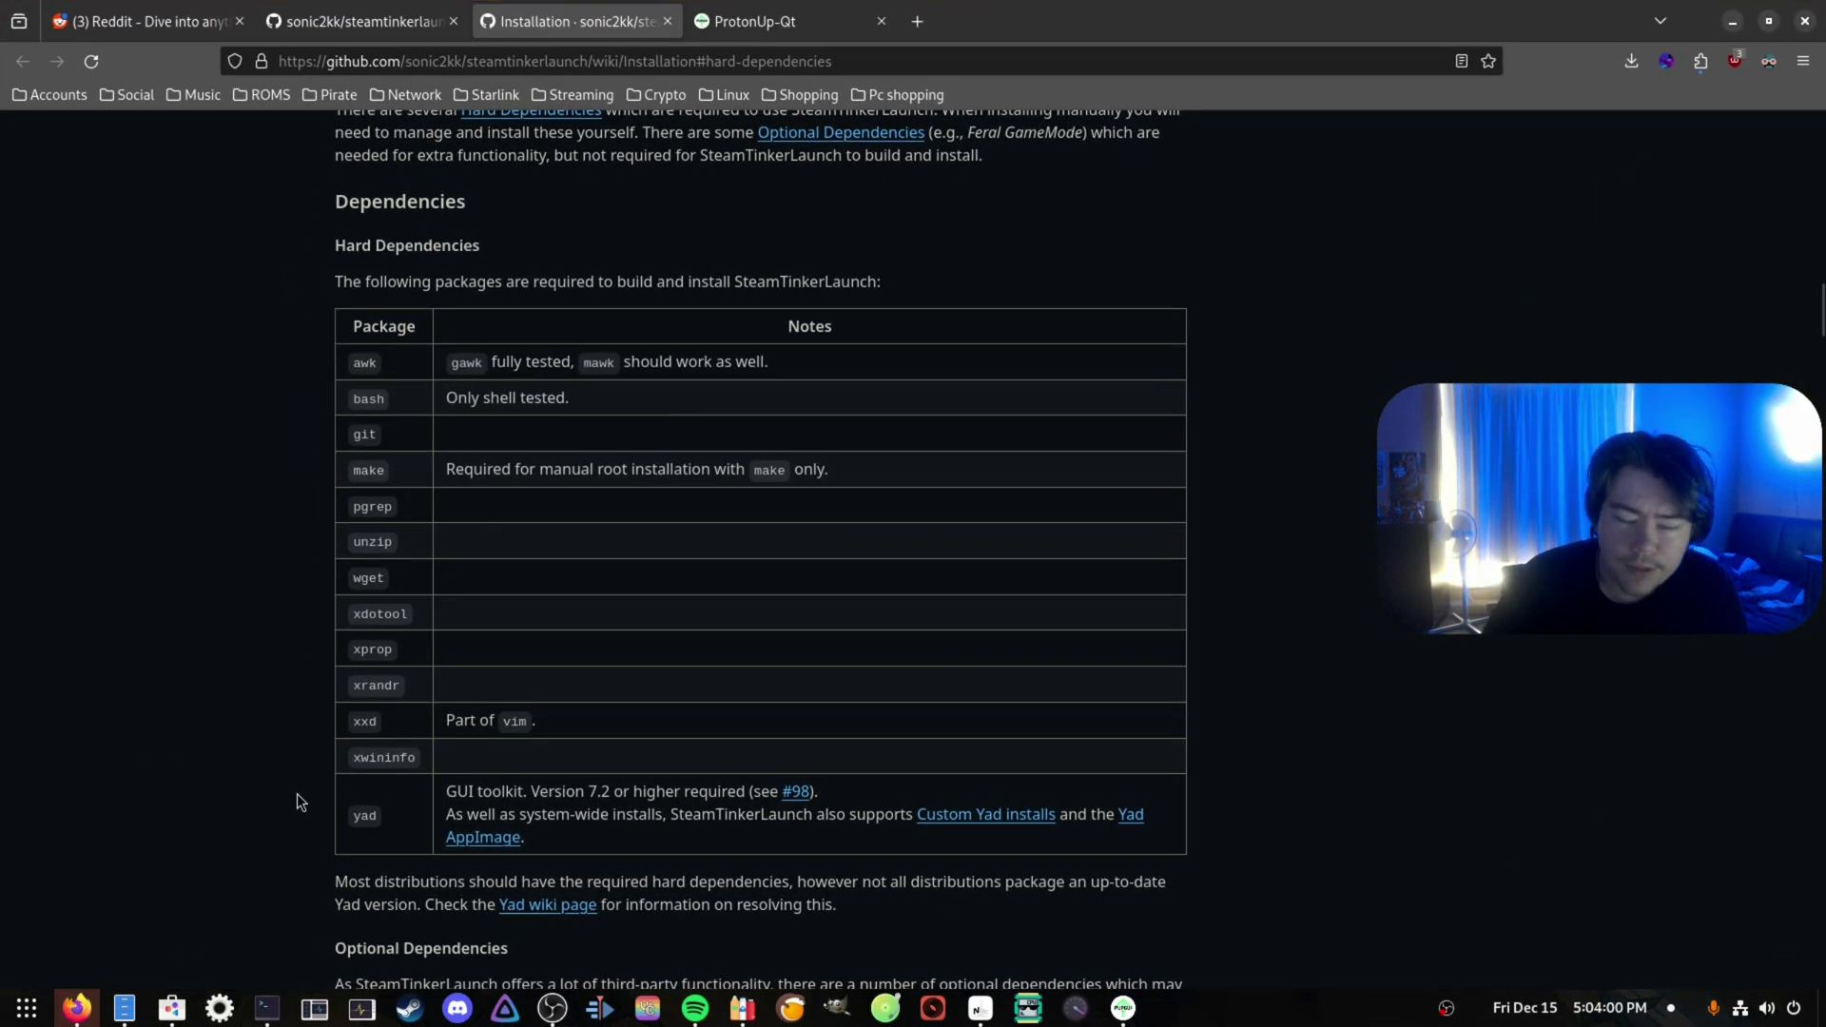
# Read through the SteamTinkerLaunch repository README.
pyautogui.hotkey('ctrl', 'shift', 'Tab')
pyautogui.scroll(20, 143, 851)
pyautogui.scroll(15, 161, 841)
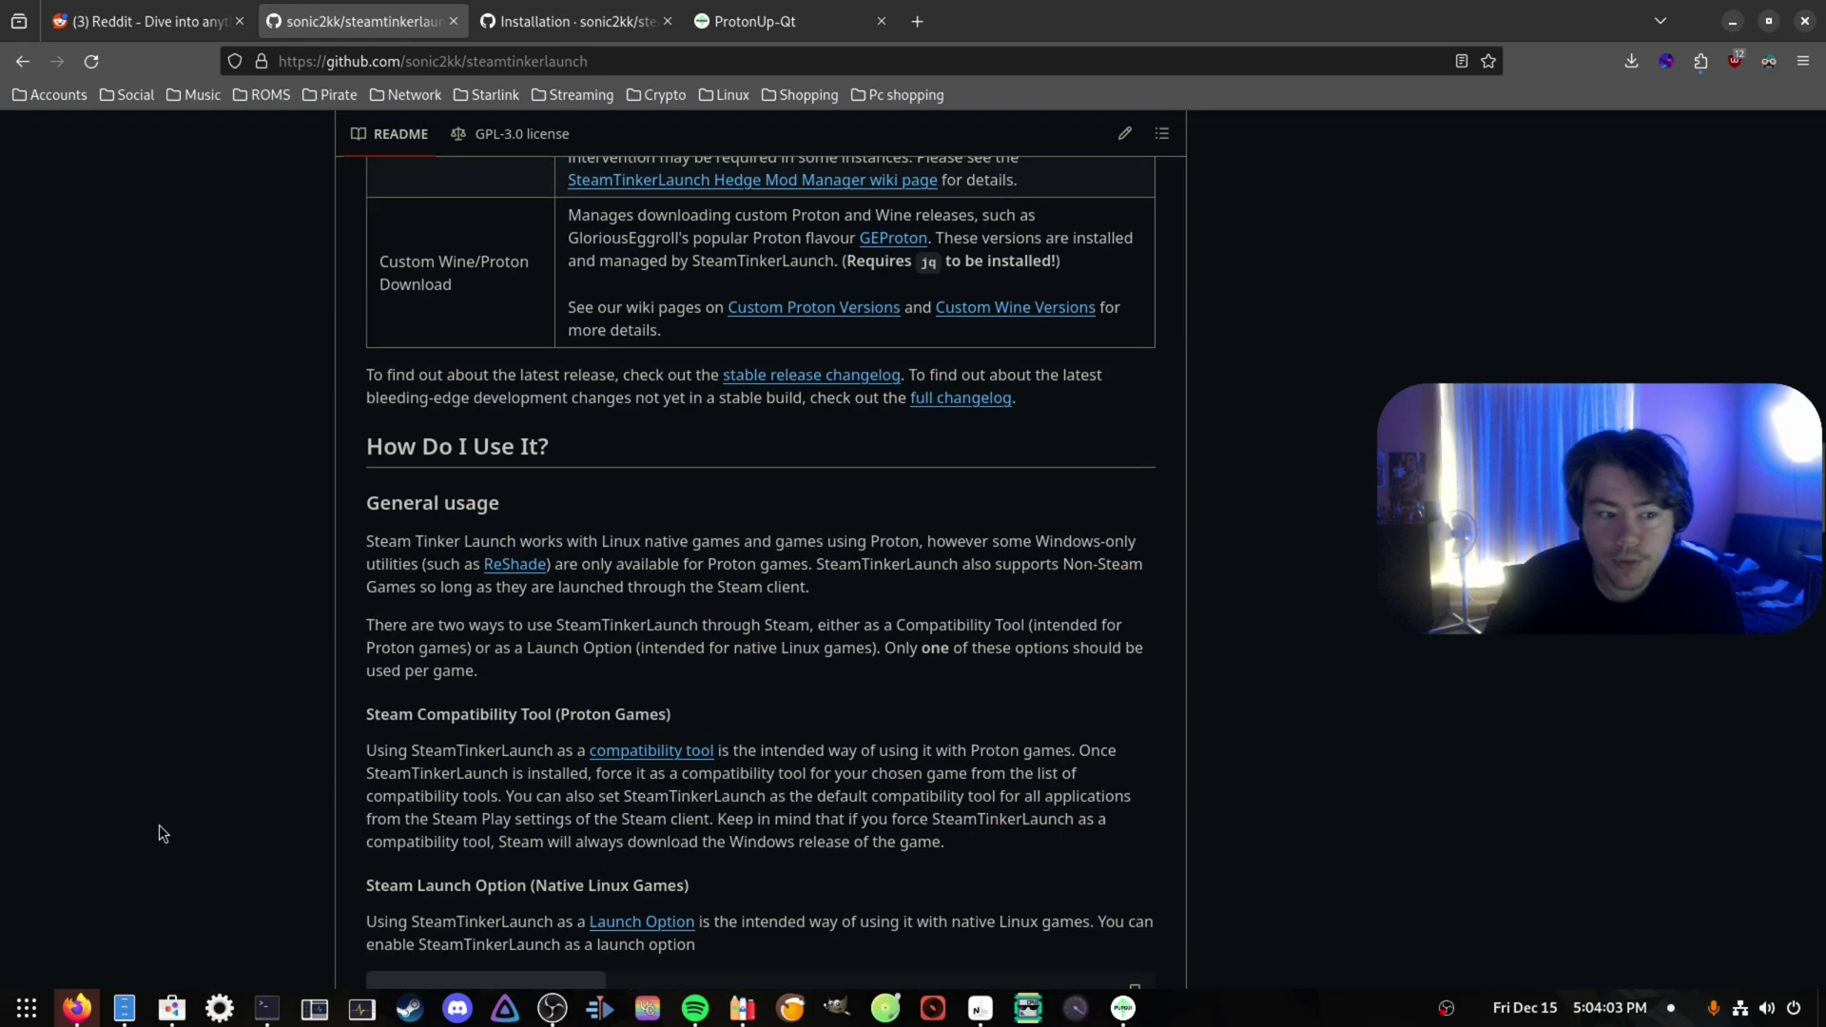
pyautogui.scroll(8, 143, 818)
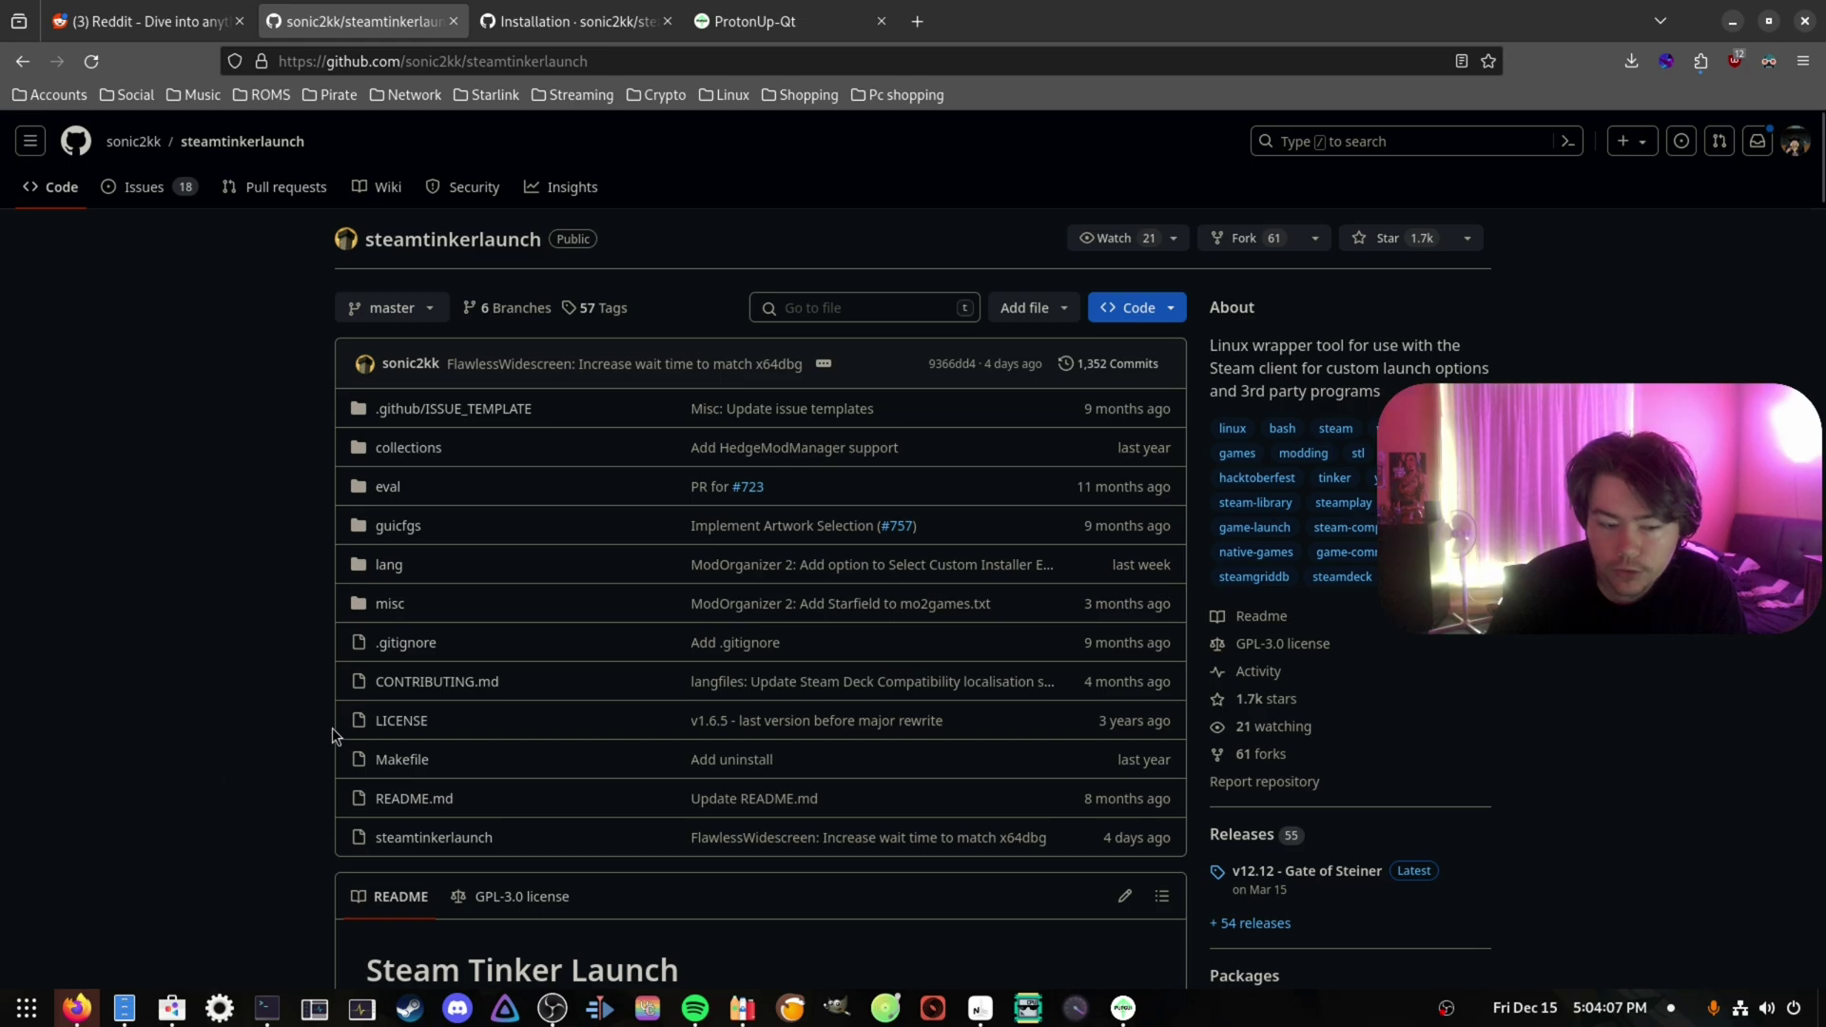
pyautogui.scroll(-10, 238, 671)
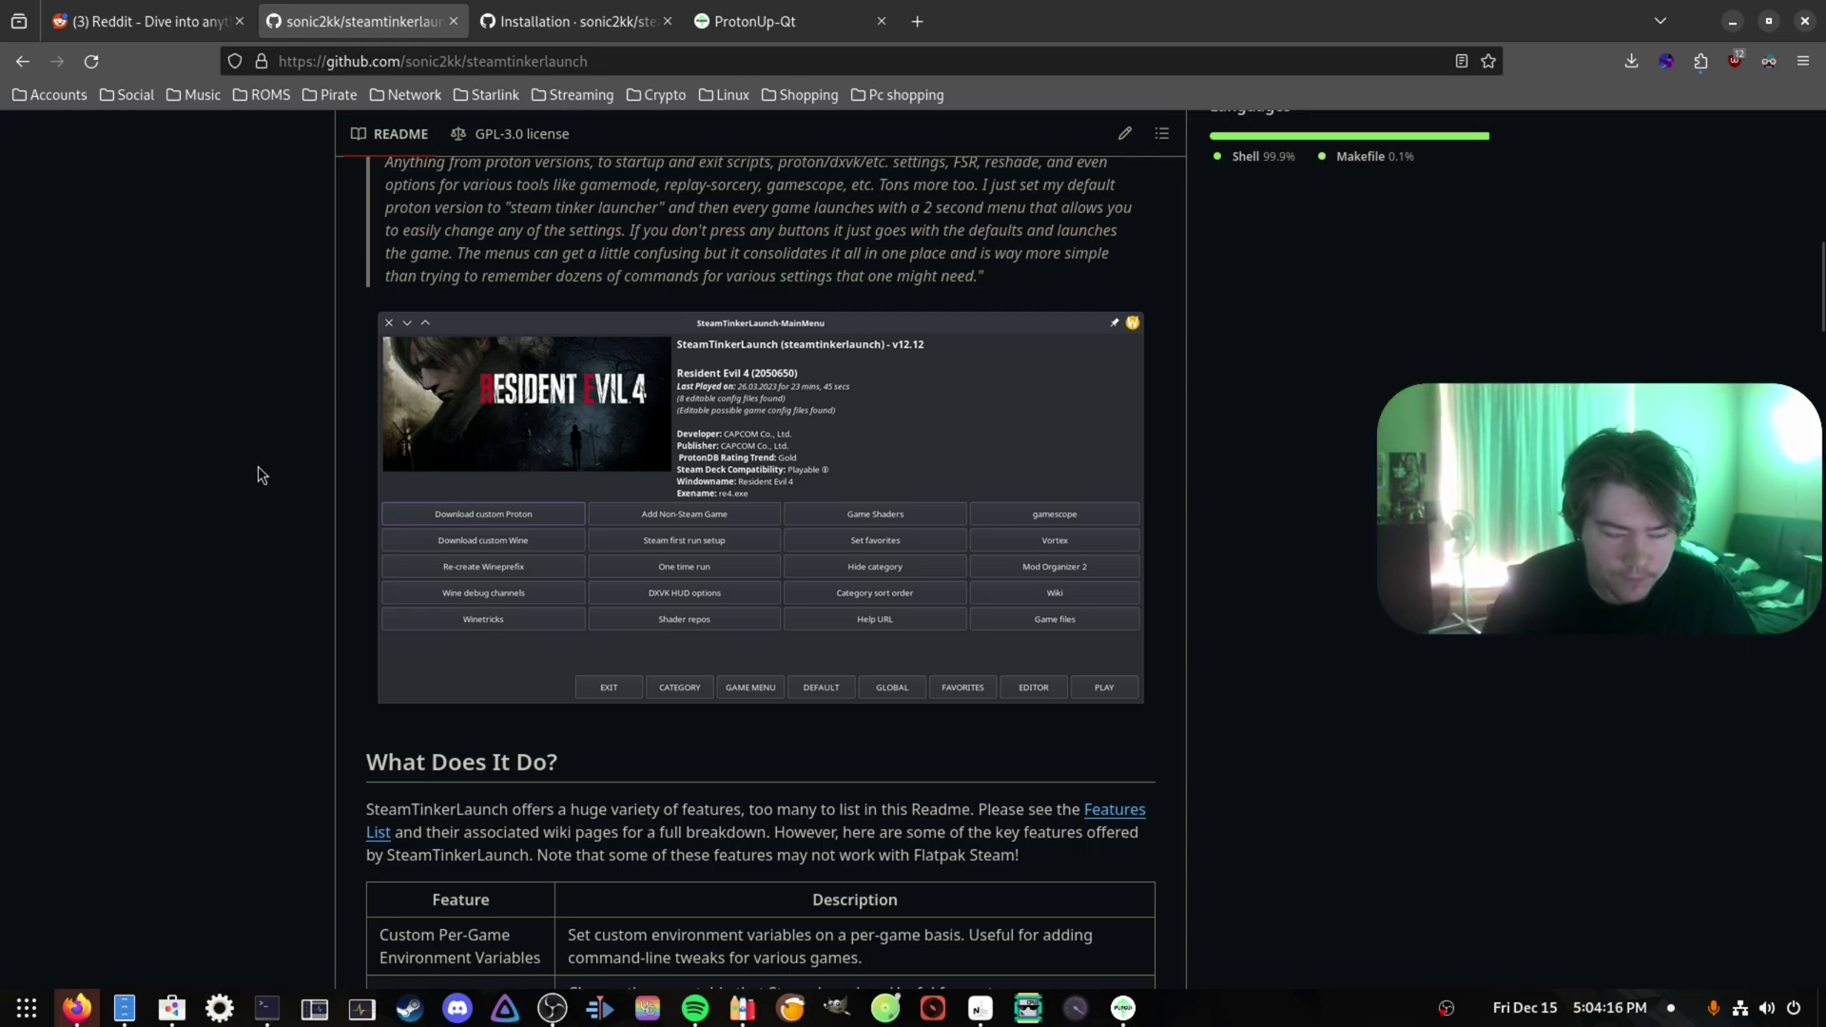
pyautogui.scroll(-2, 259, 469)
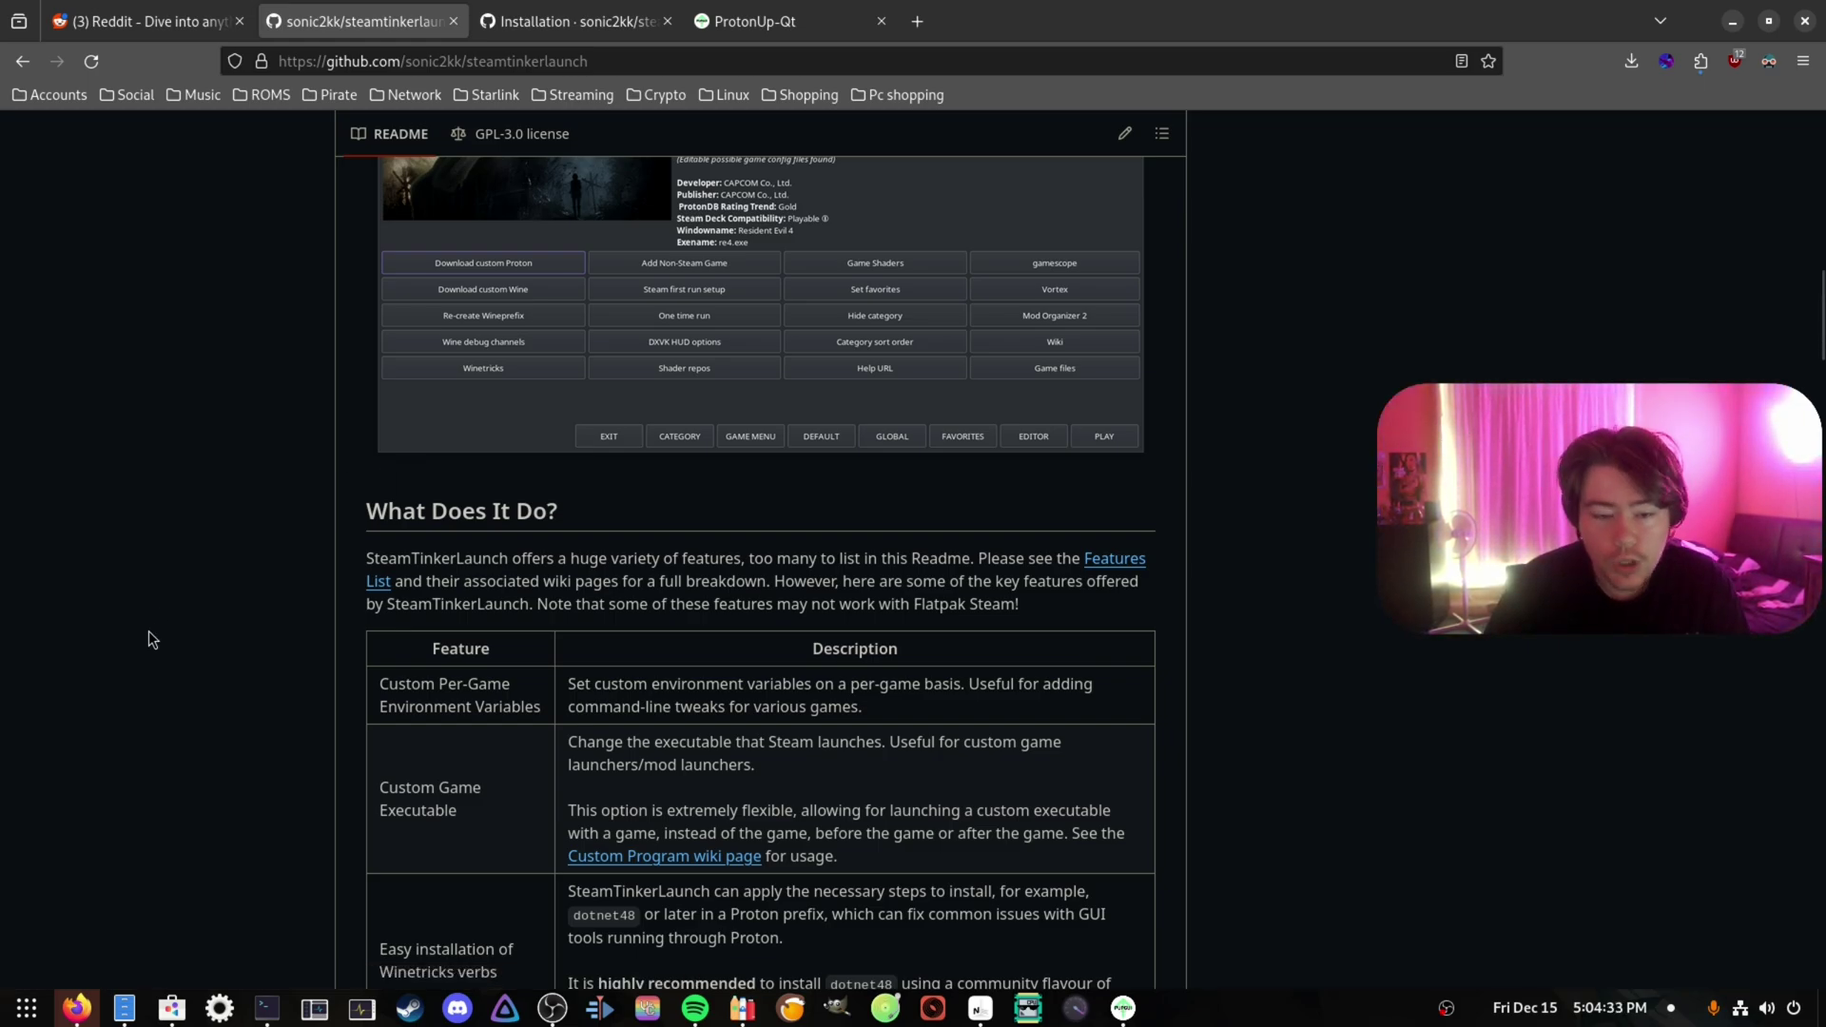
pyautogui.scroll(-2, 149, 631)
pyautogui.scroll(3, 152, 632)
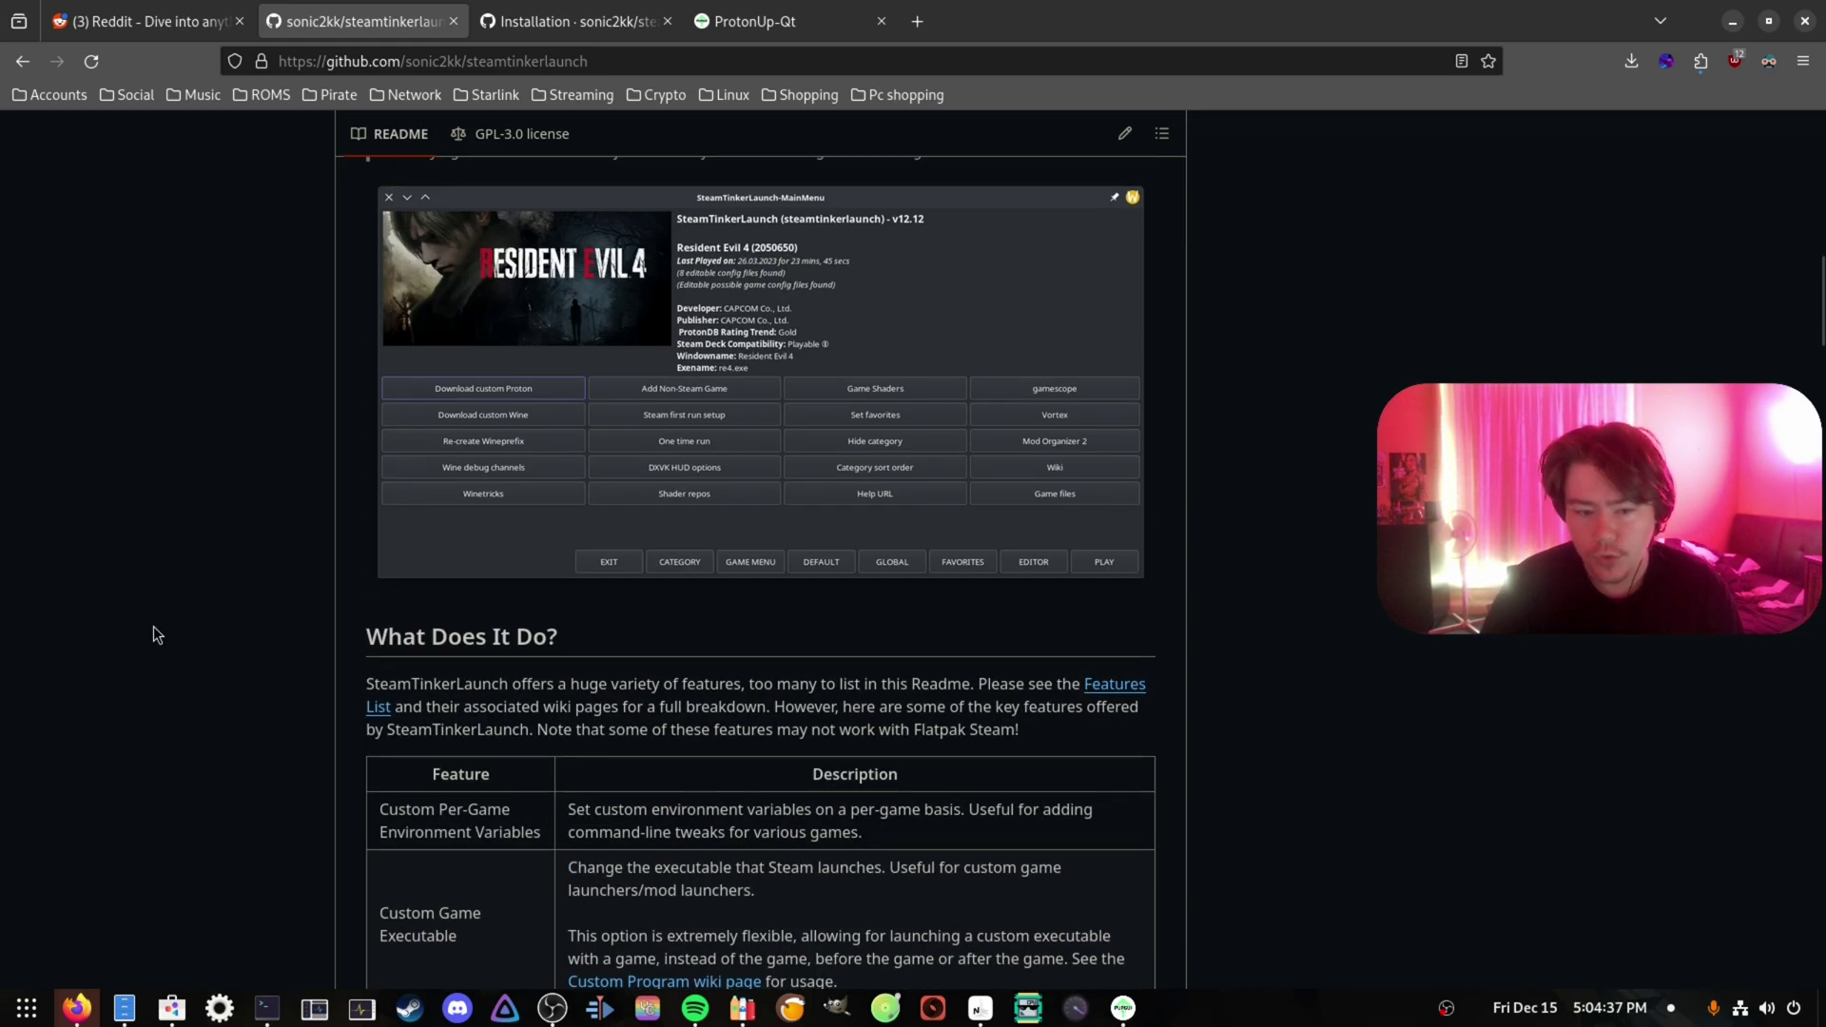
pyautogui.scroll(-3, 143, 635)
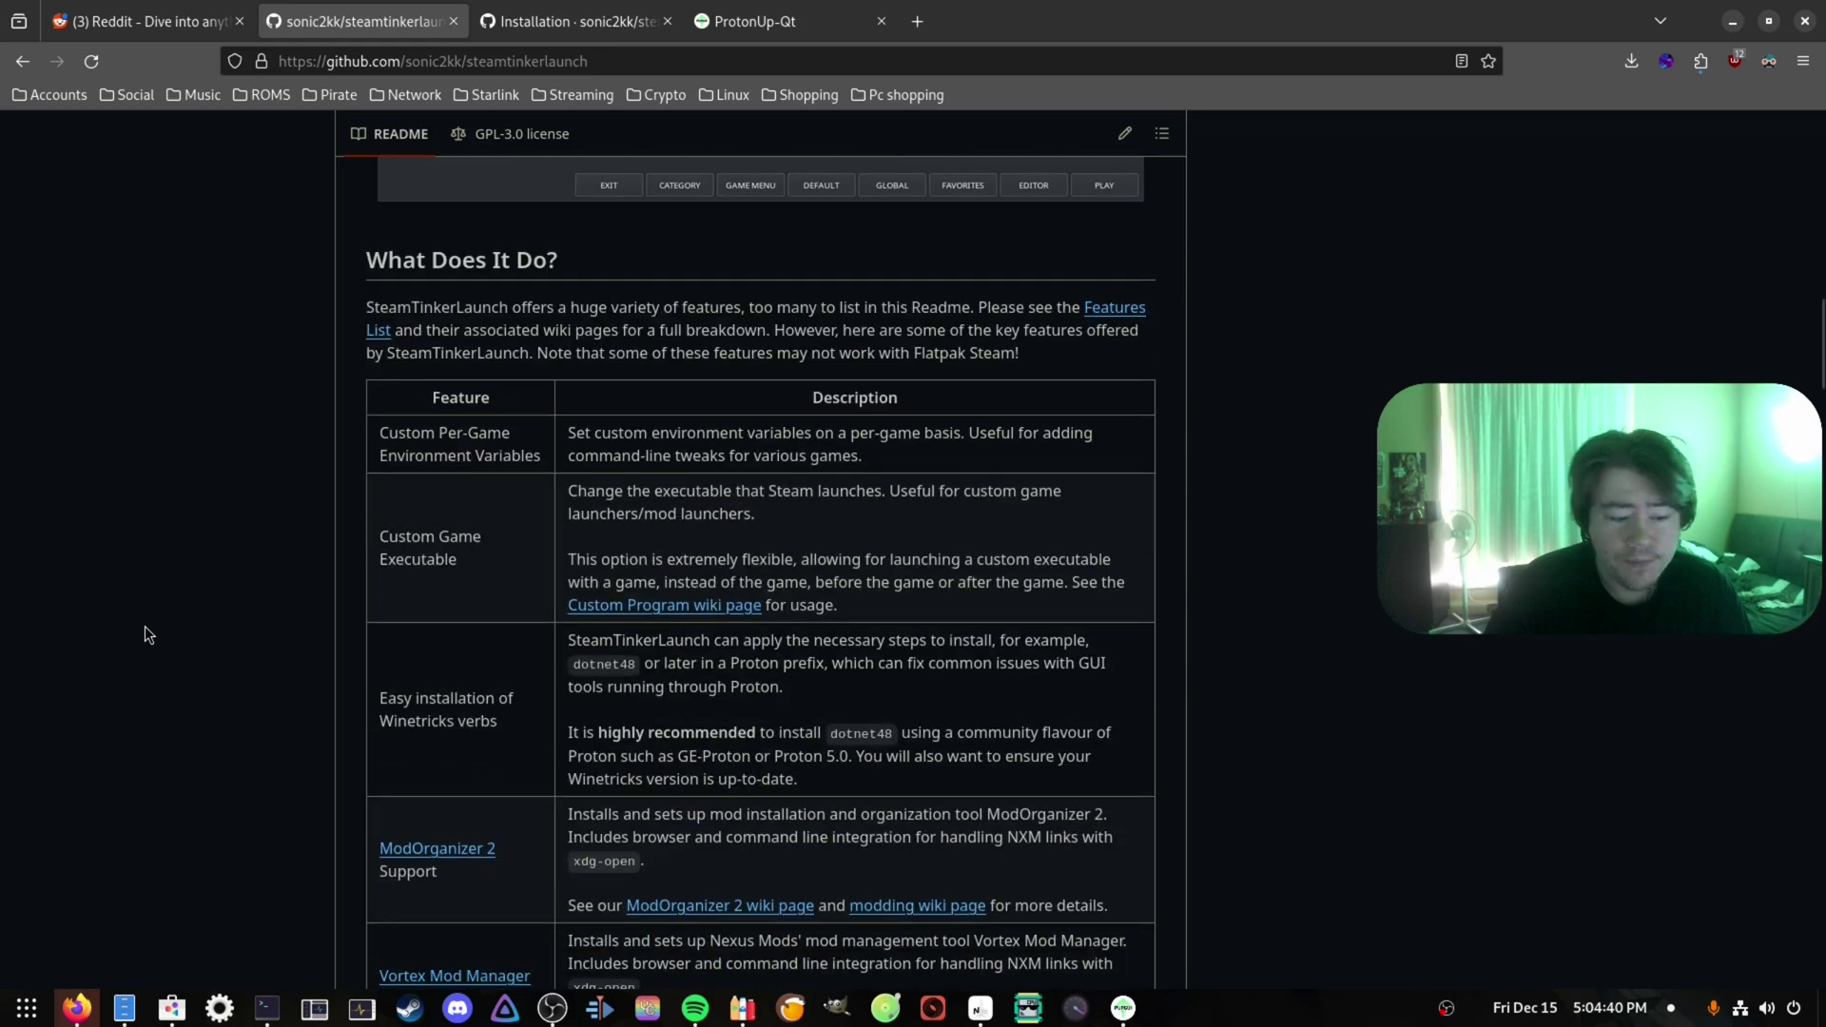
pyautogui.scroll(-4, 146, 635)
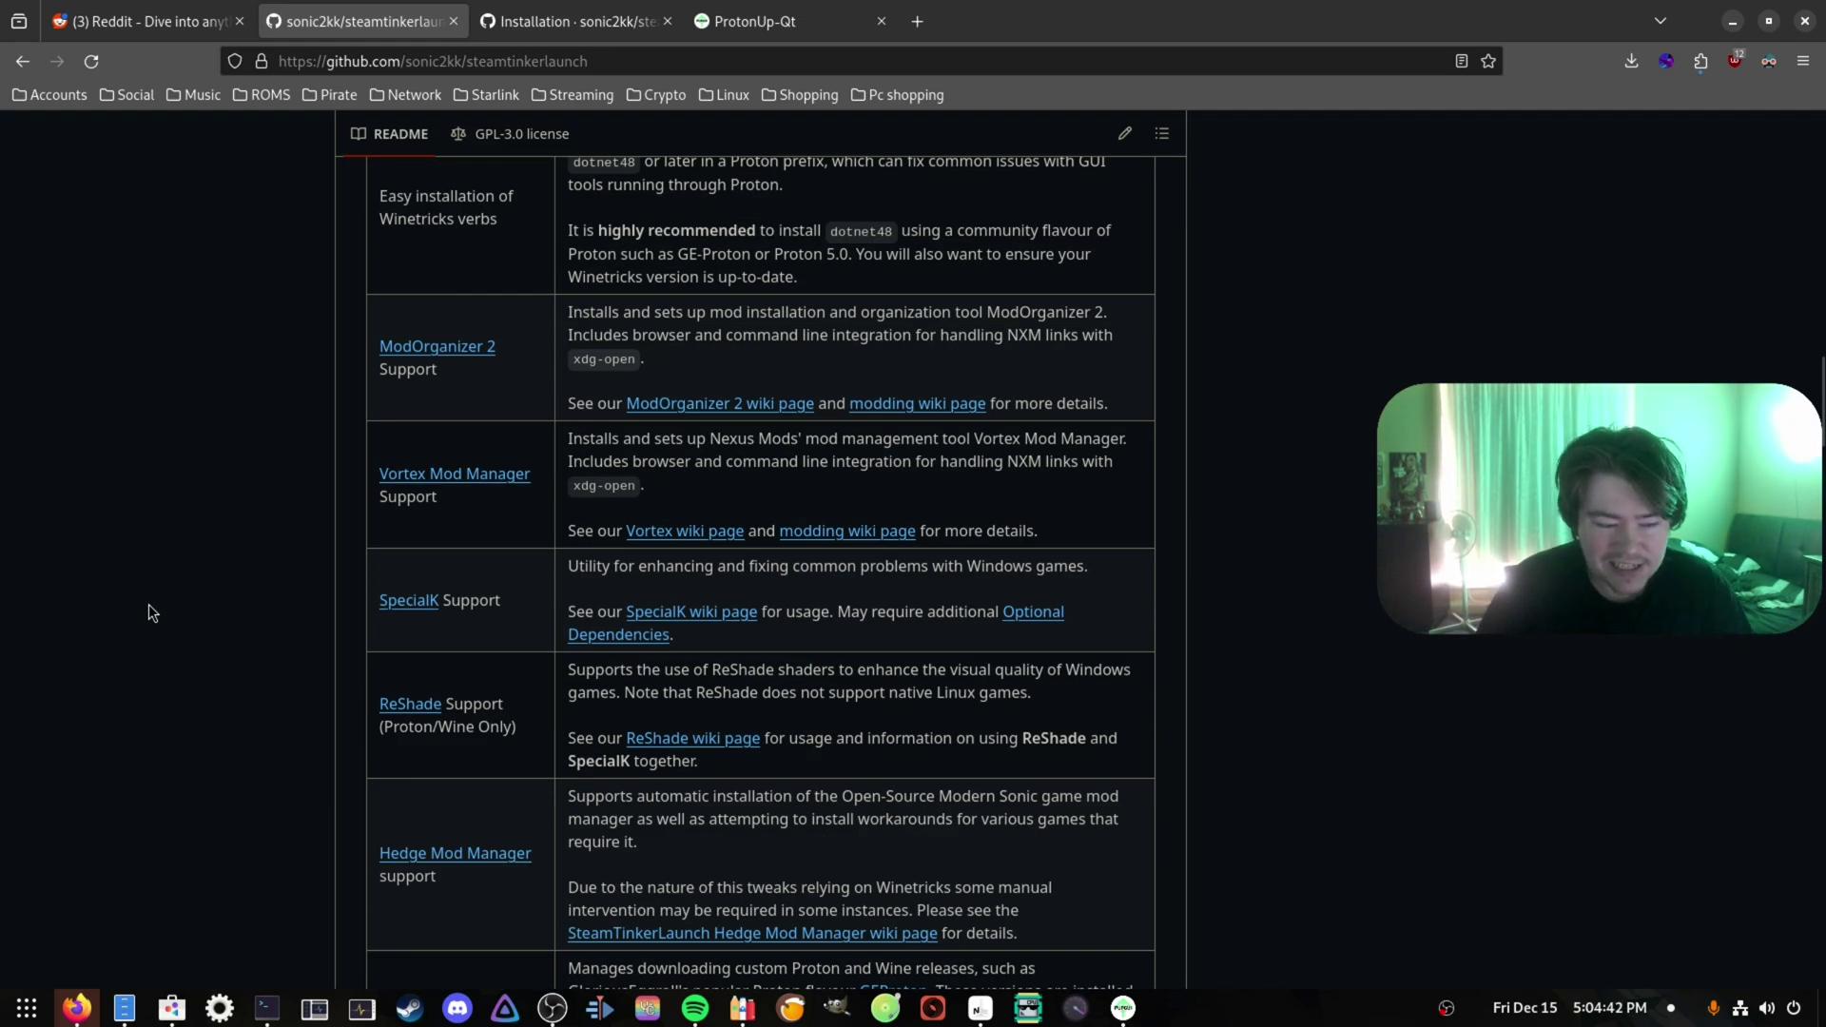
pyautogui.scroll(-11, 148, 605)
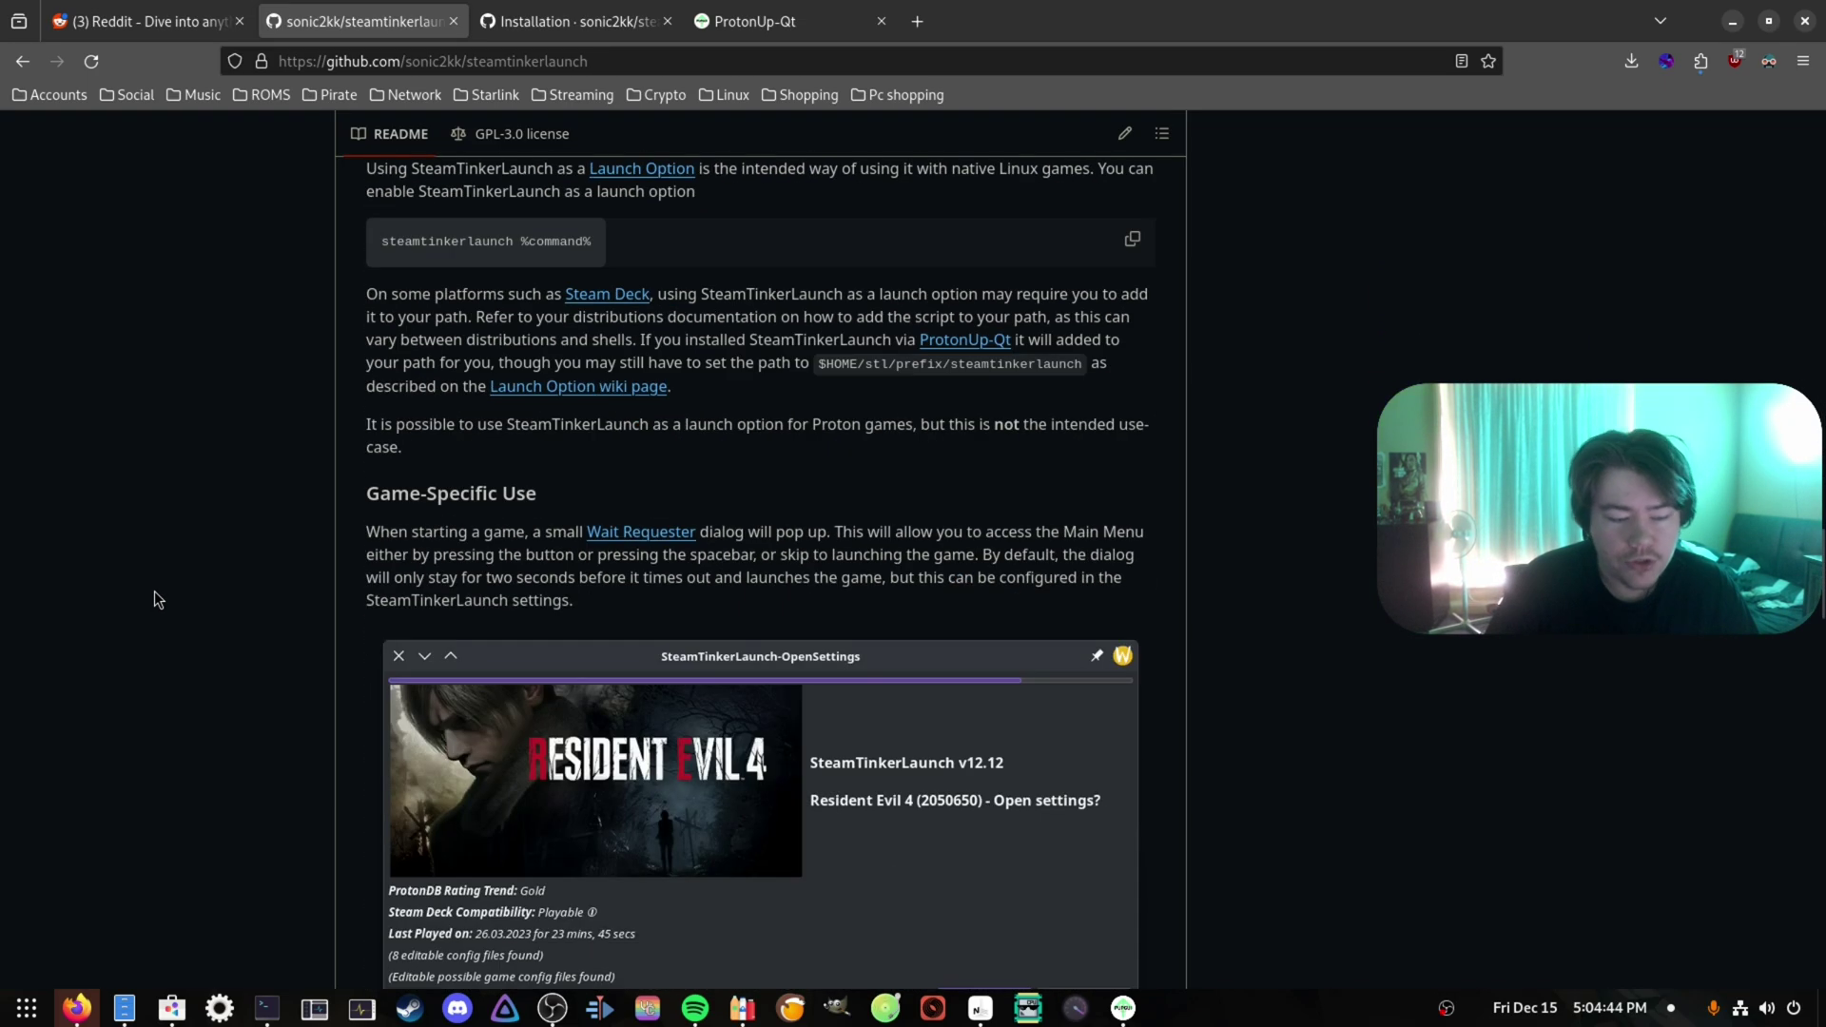
pyautogui.scroll(-3, 156, 586)
pyautogui.scroll(4, 156, 586)
# Review the Installation wiki's hard dependencies table, then bring the terminal forward.
pyautogui.click(522, 13)
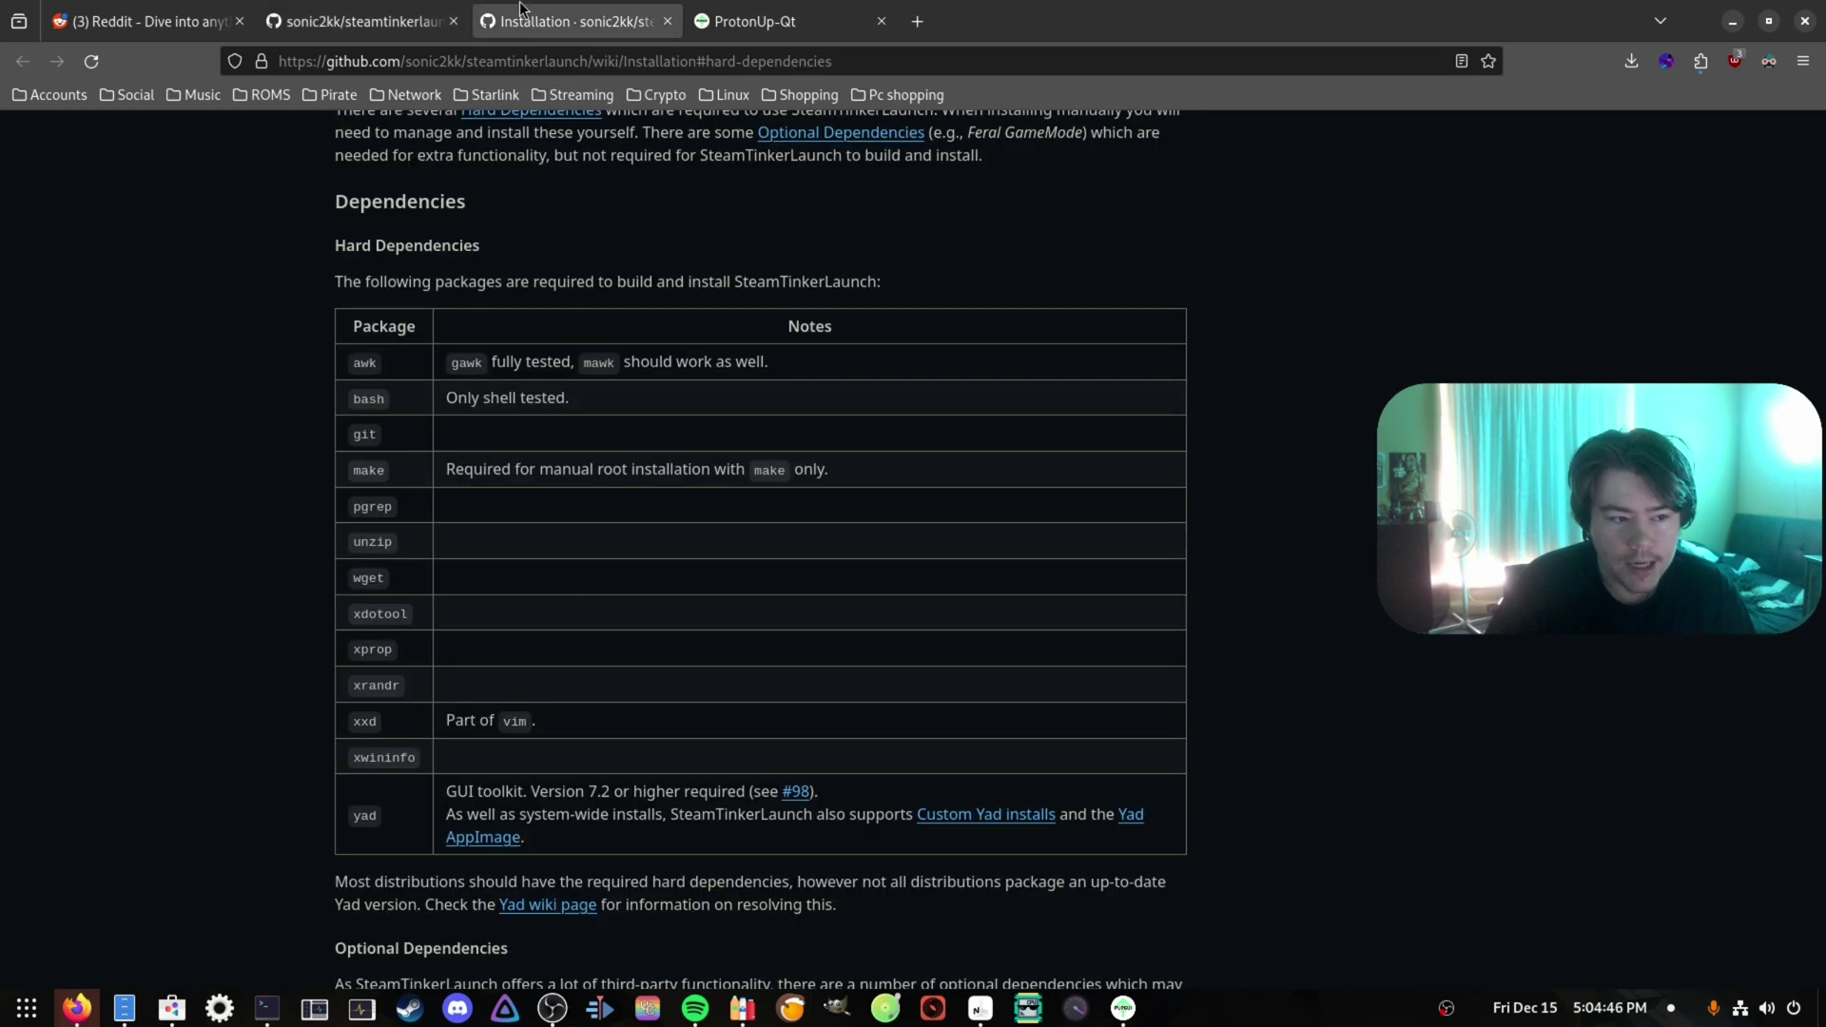
pyautogui.moveTo(351, 362); pyautogui.dragTo(774, 699)
pyautogui.click(1276, 549)
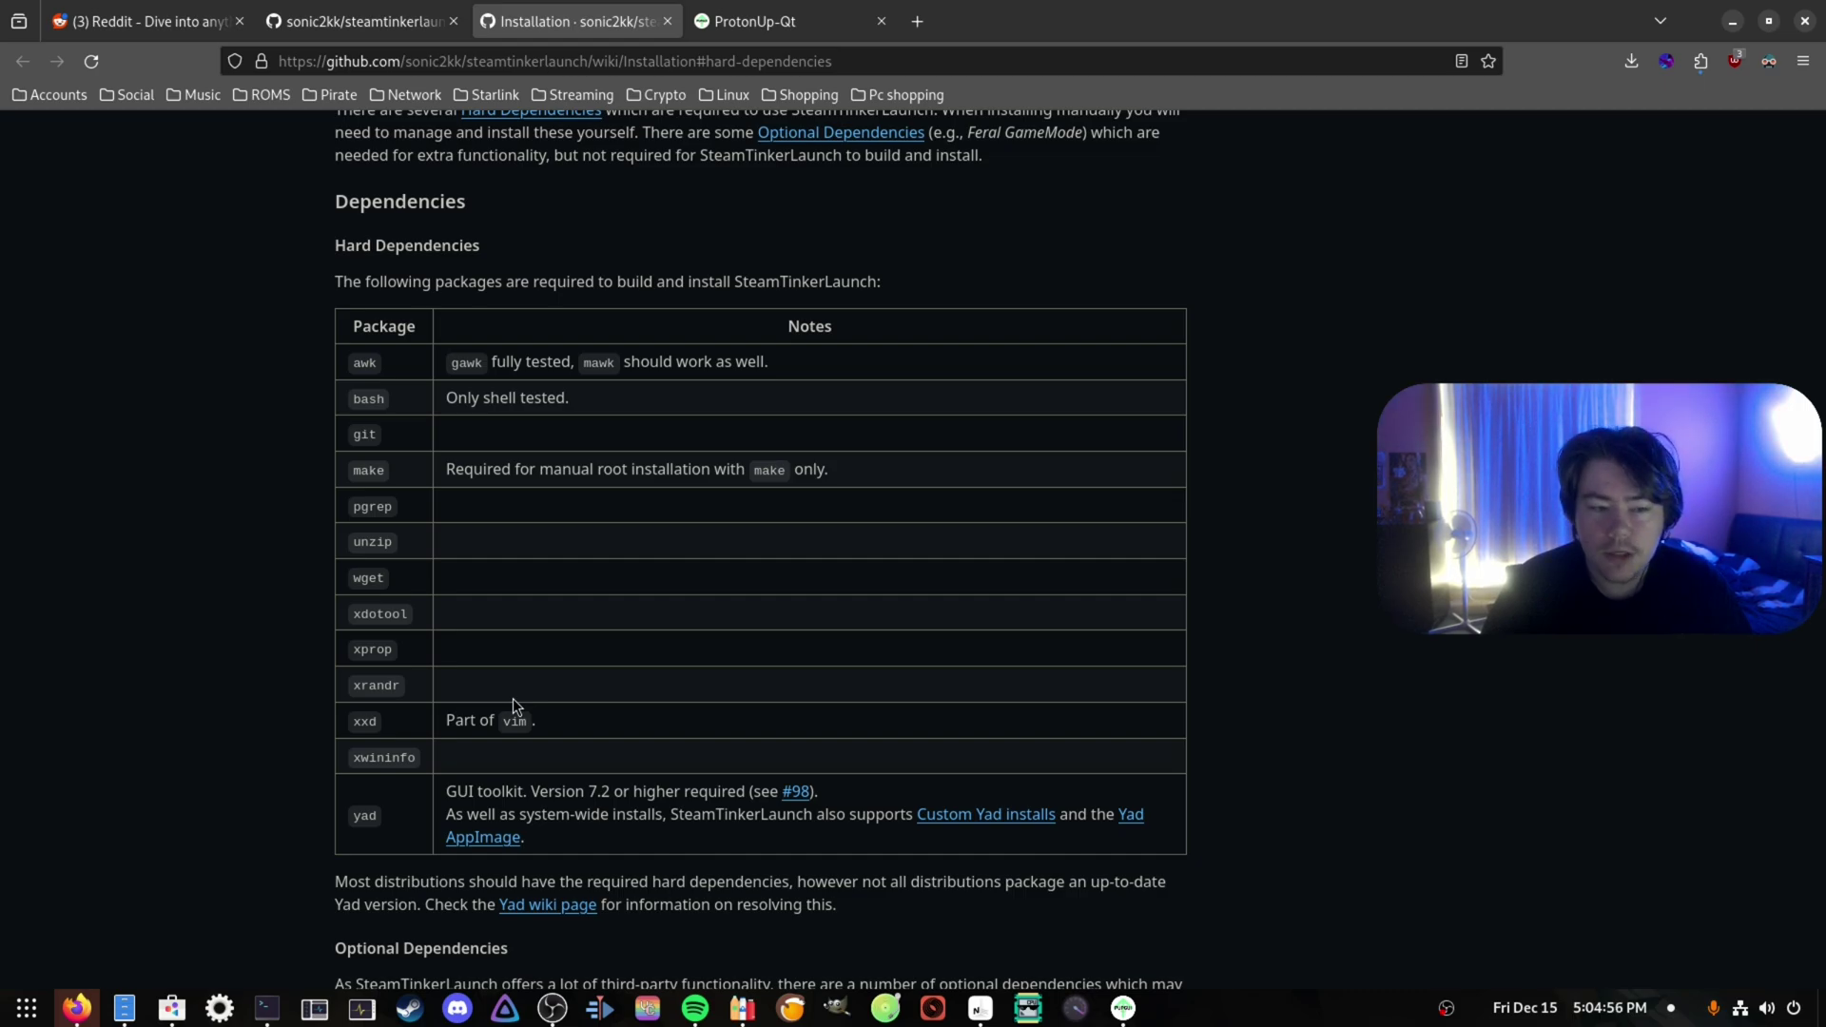
pyautogui.click(267, 1007)
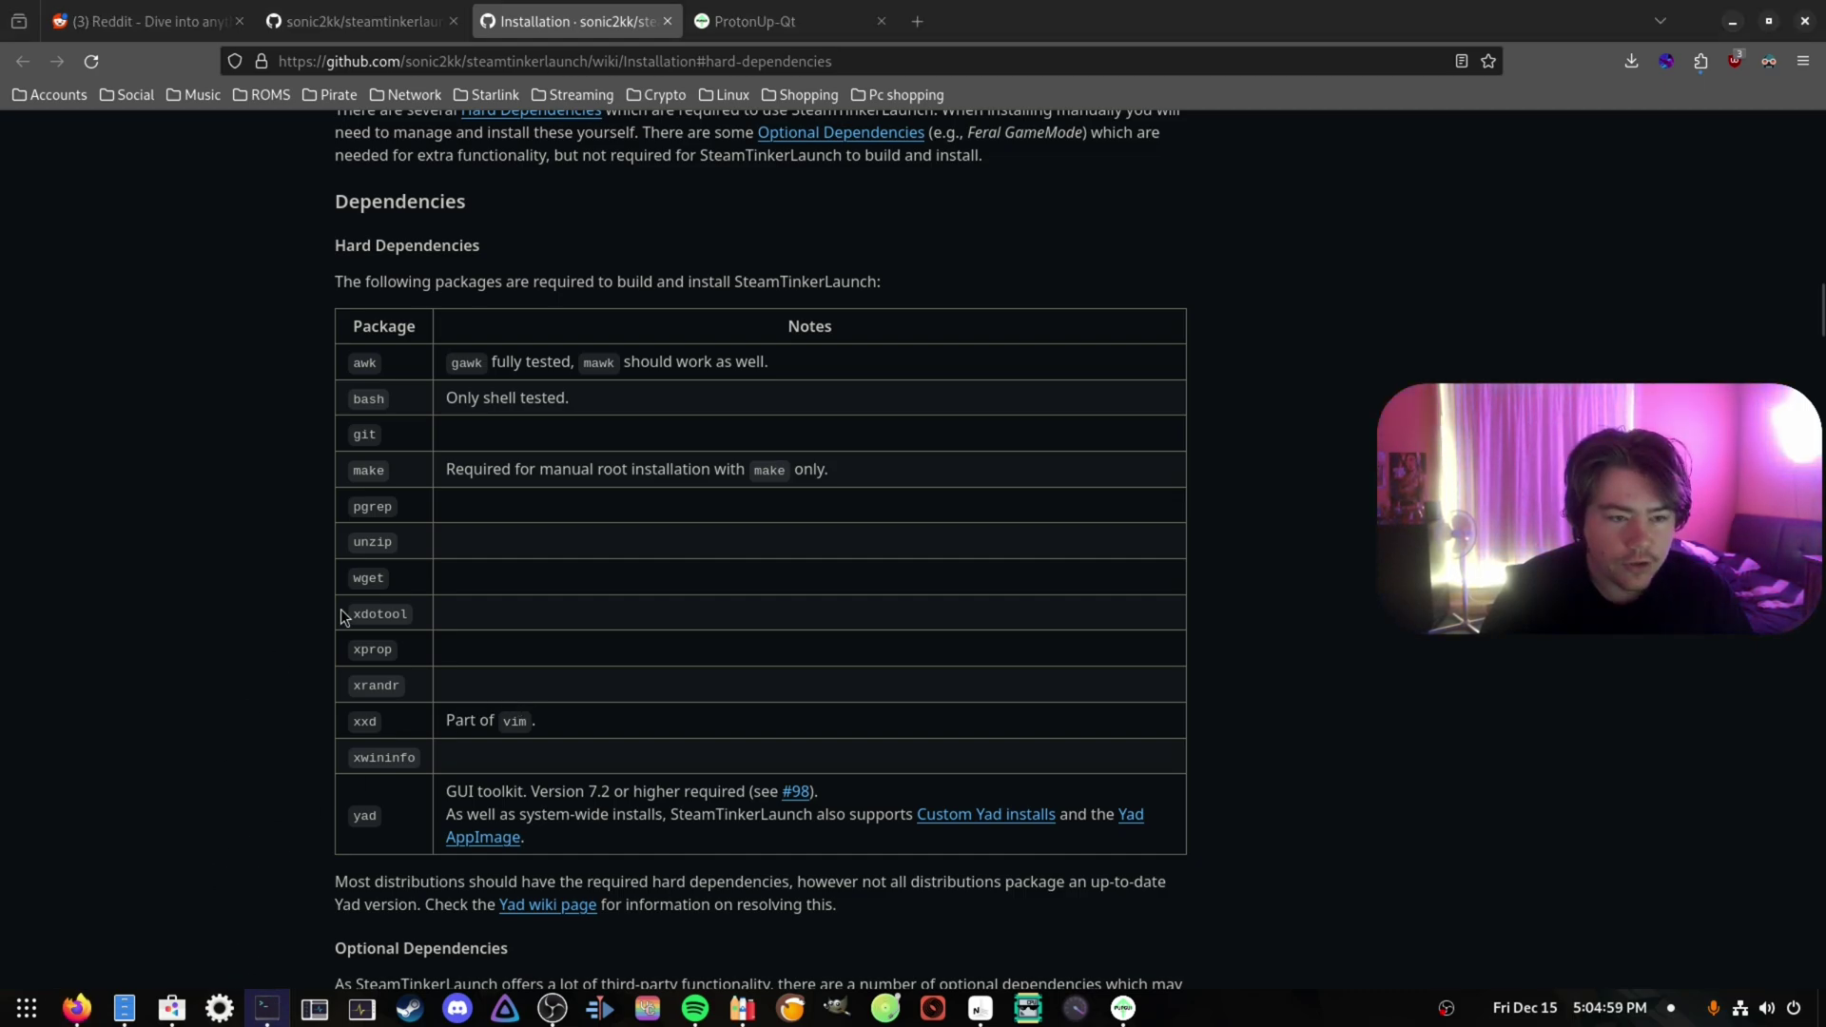
# Clear the terminal screen with the clear command.
pyautogui.write('cleare')
pyautogui.press('Return')
pyautogui.write('clear')
pyautogui.press('Return')
# Run flatpak install steamtinkerlaunch, decline the offered ref with n, and hide the terminal.
pyautogui.write('flatpakl ins')
pyautogui.press('BackSpace')
pyautogui.press('BackSpace')
pyautogui.press('BackSpace')
pyautogui.press('BackSpace')
pyautogui.press('BackSpace')
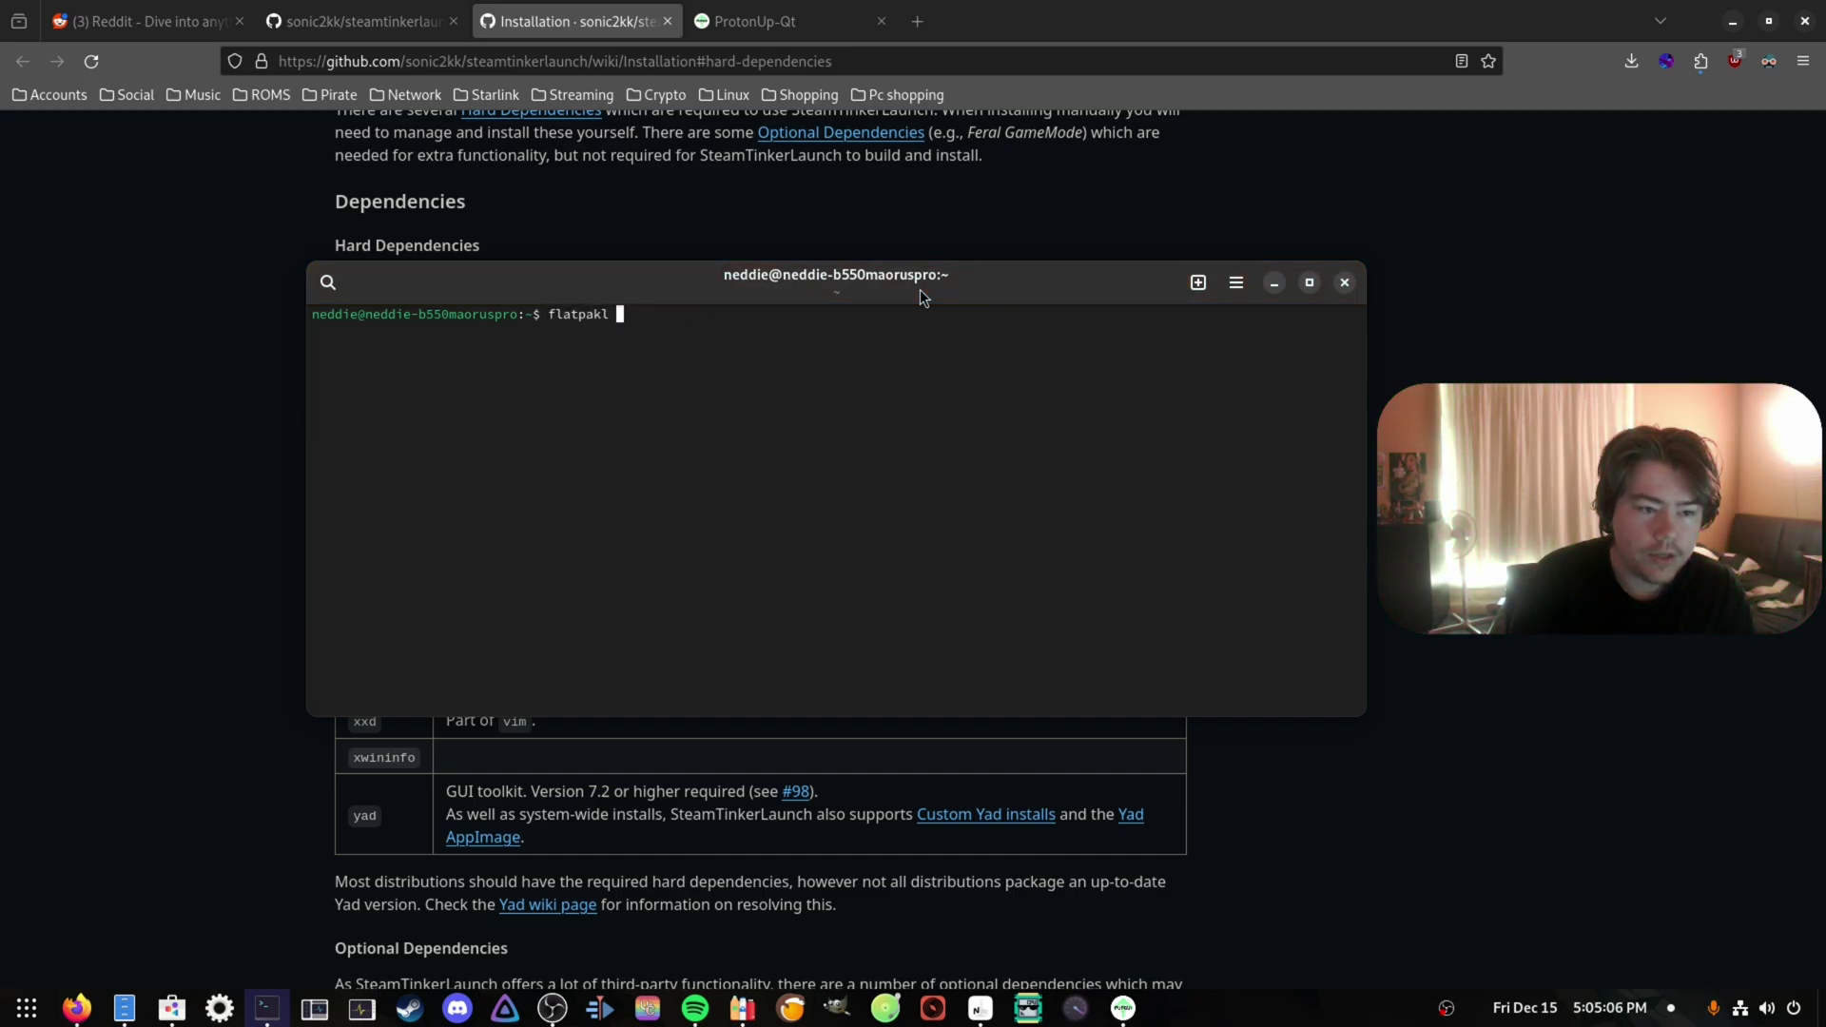
pyautogui.write('install steamtinkerlaunch')
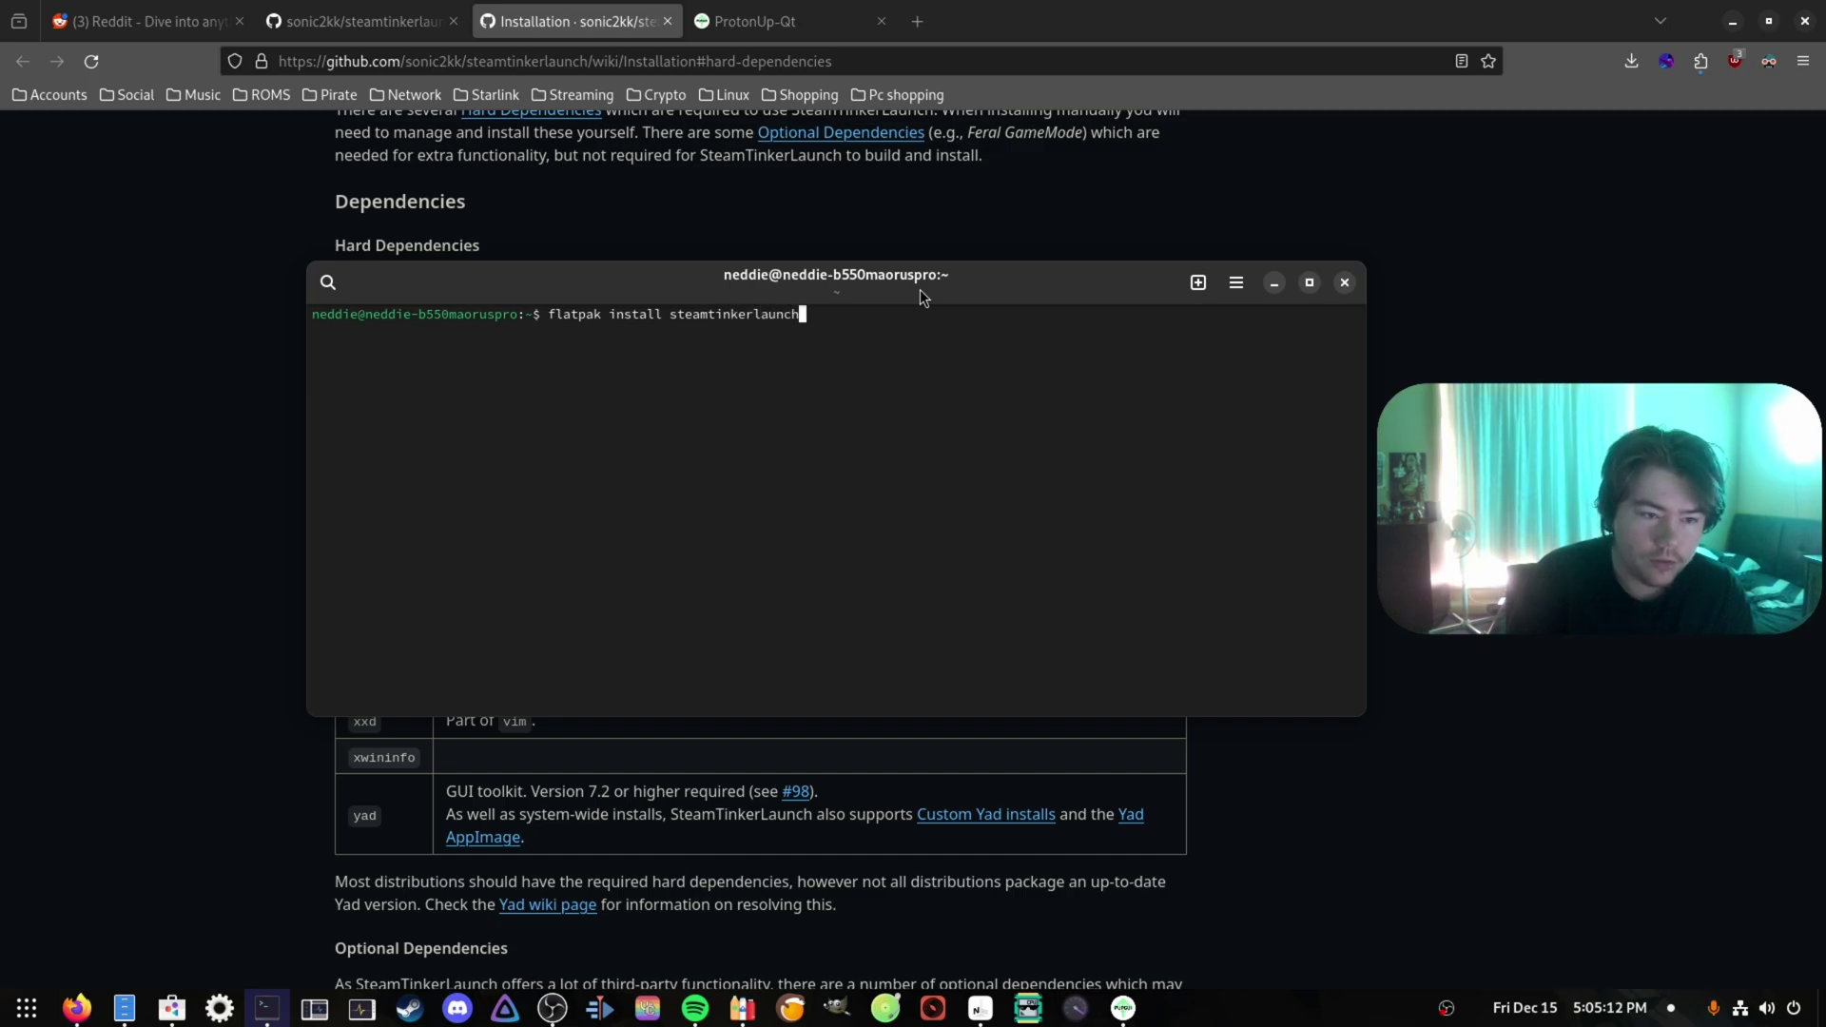
pyautogui.press('Return')
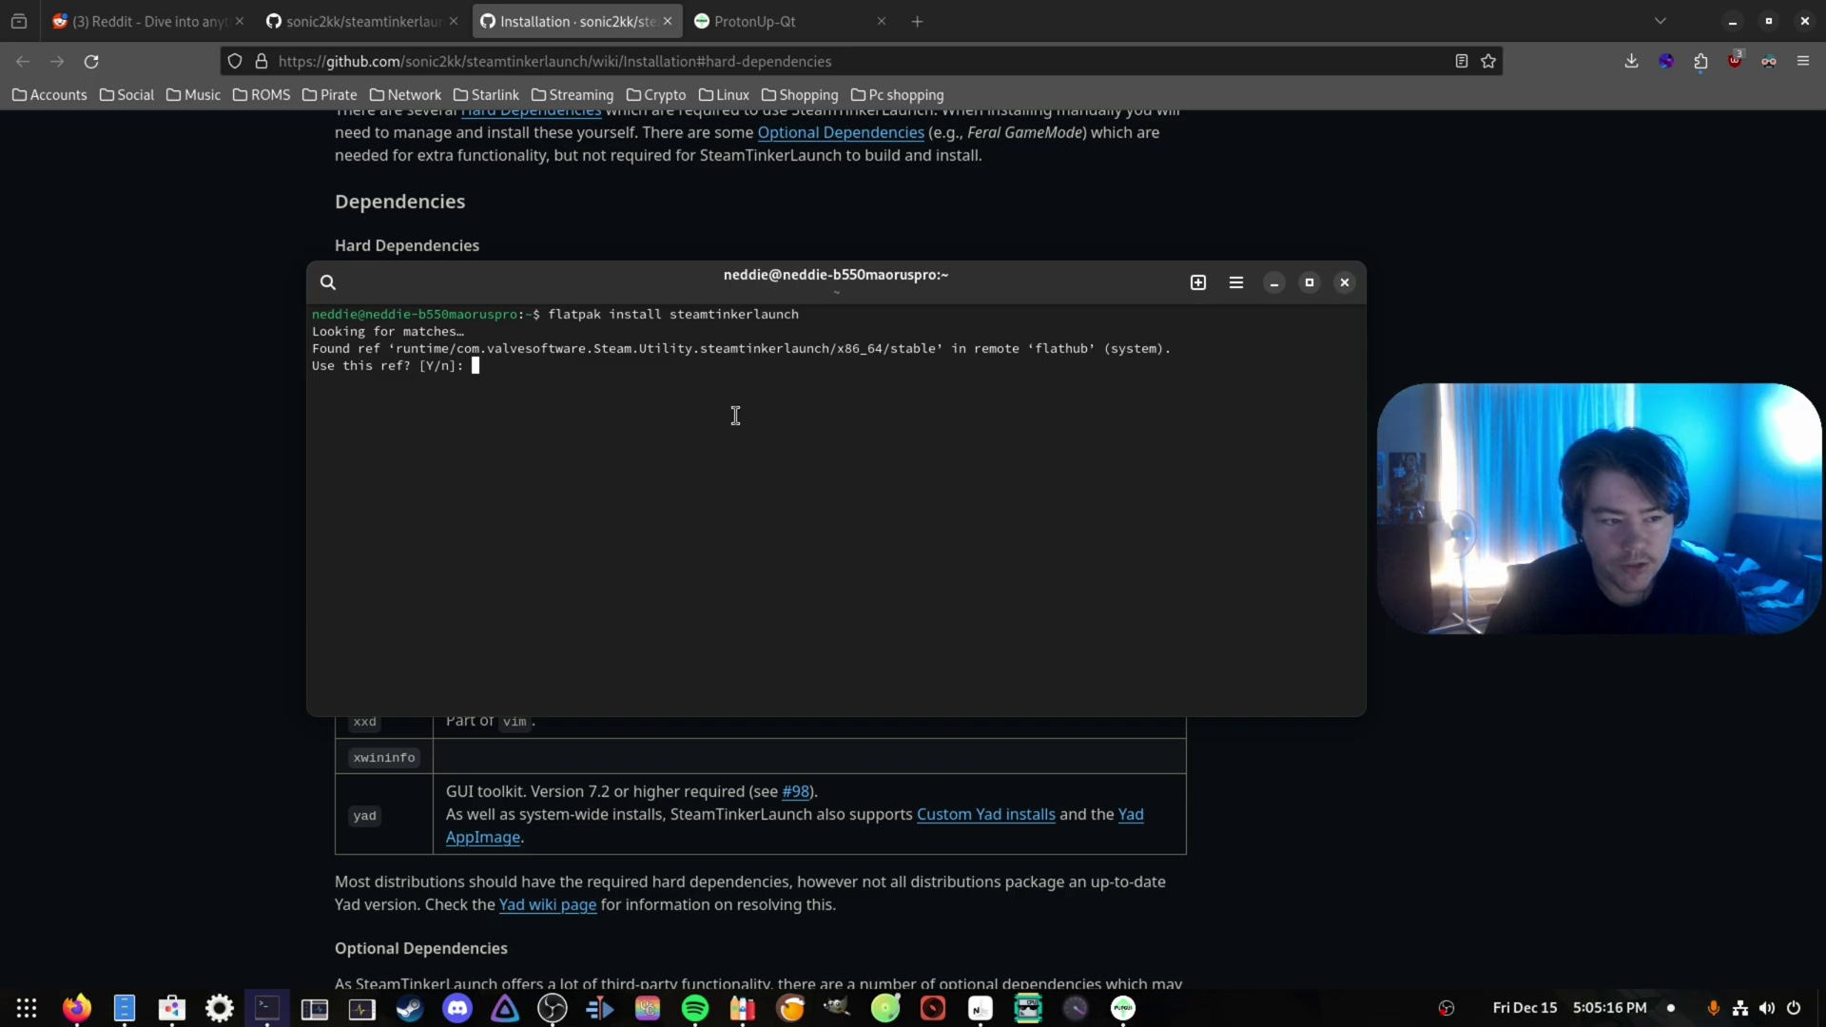
pyautogui.write('n')
pyautogui.press('Return')
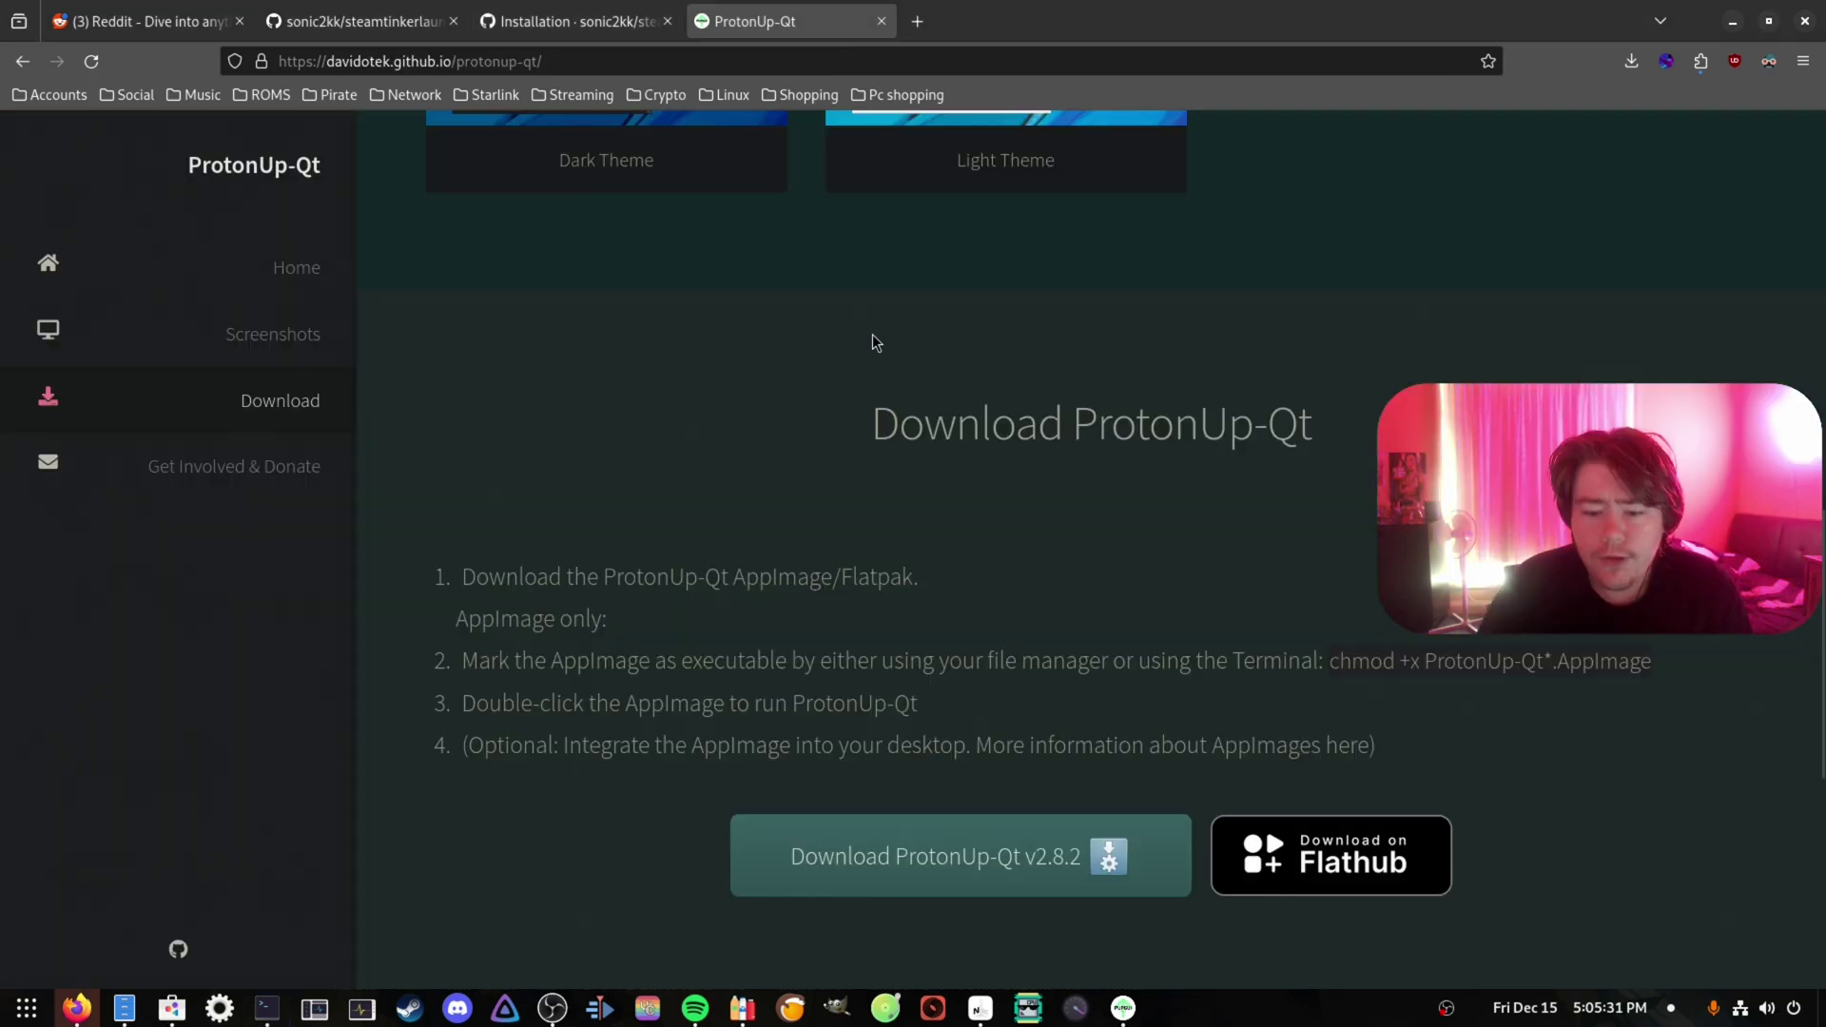
pyautogui.click(575, 21)
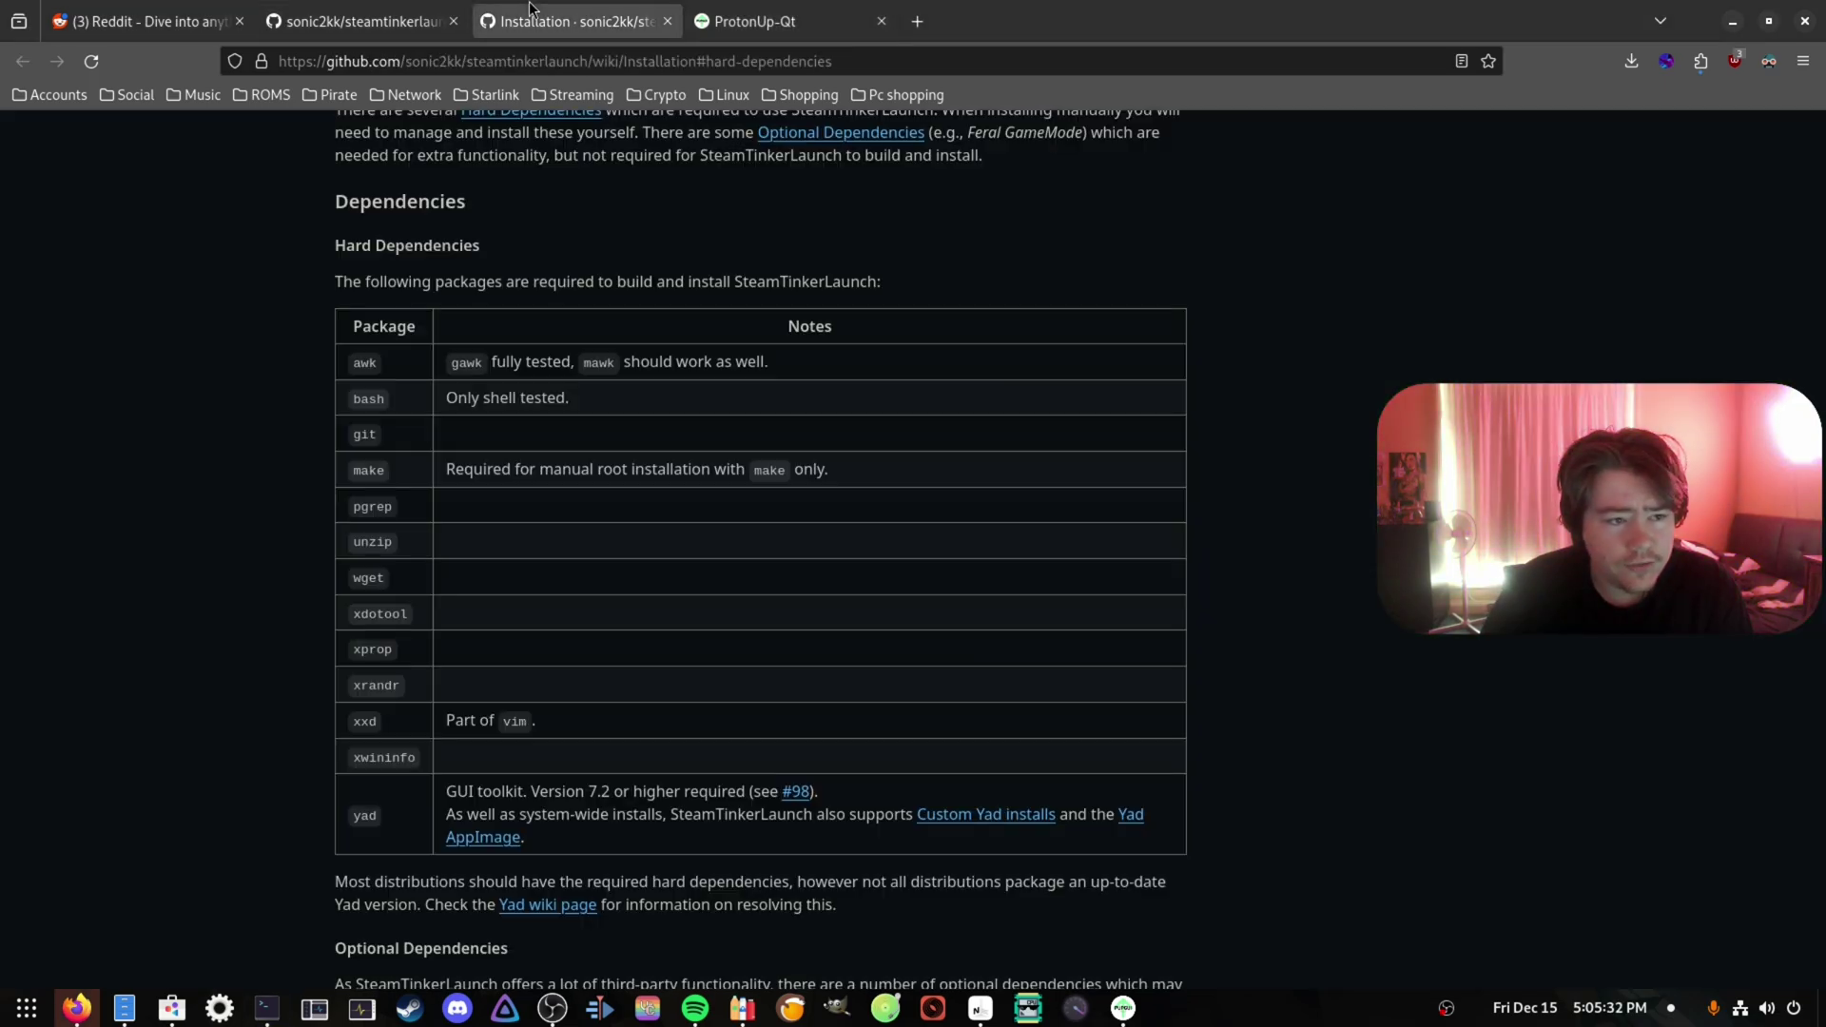
# Open the ProtonUp-Qt download page and restore the ProtonUp-Qt window listing installed tools.
pyautogui.click(780, 19)
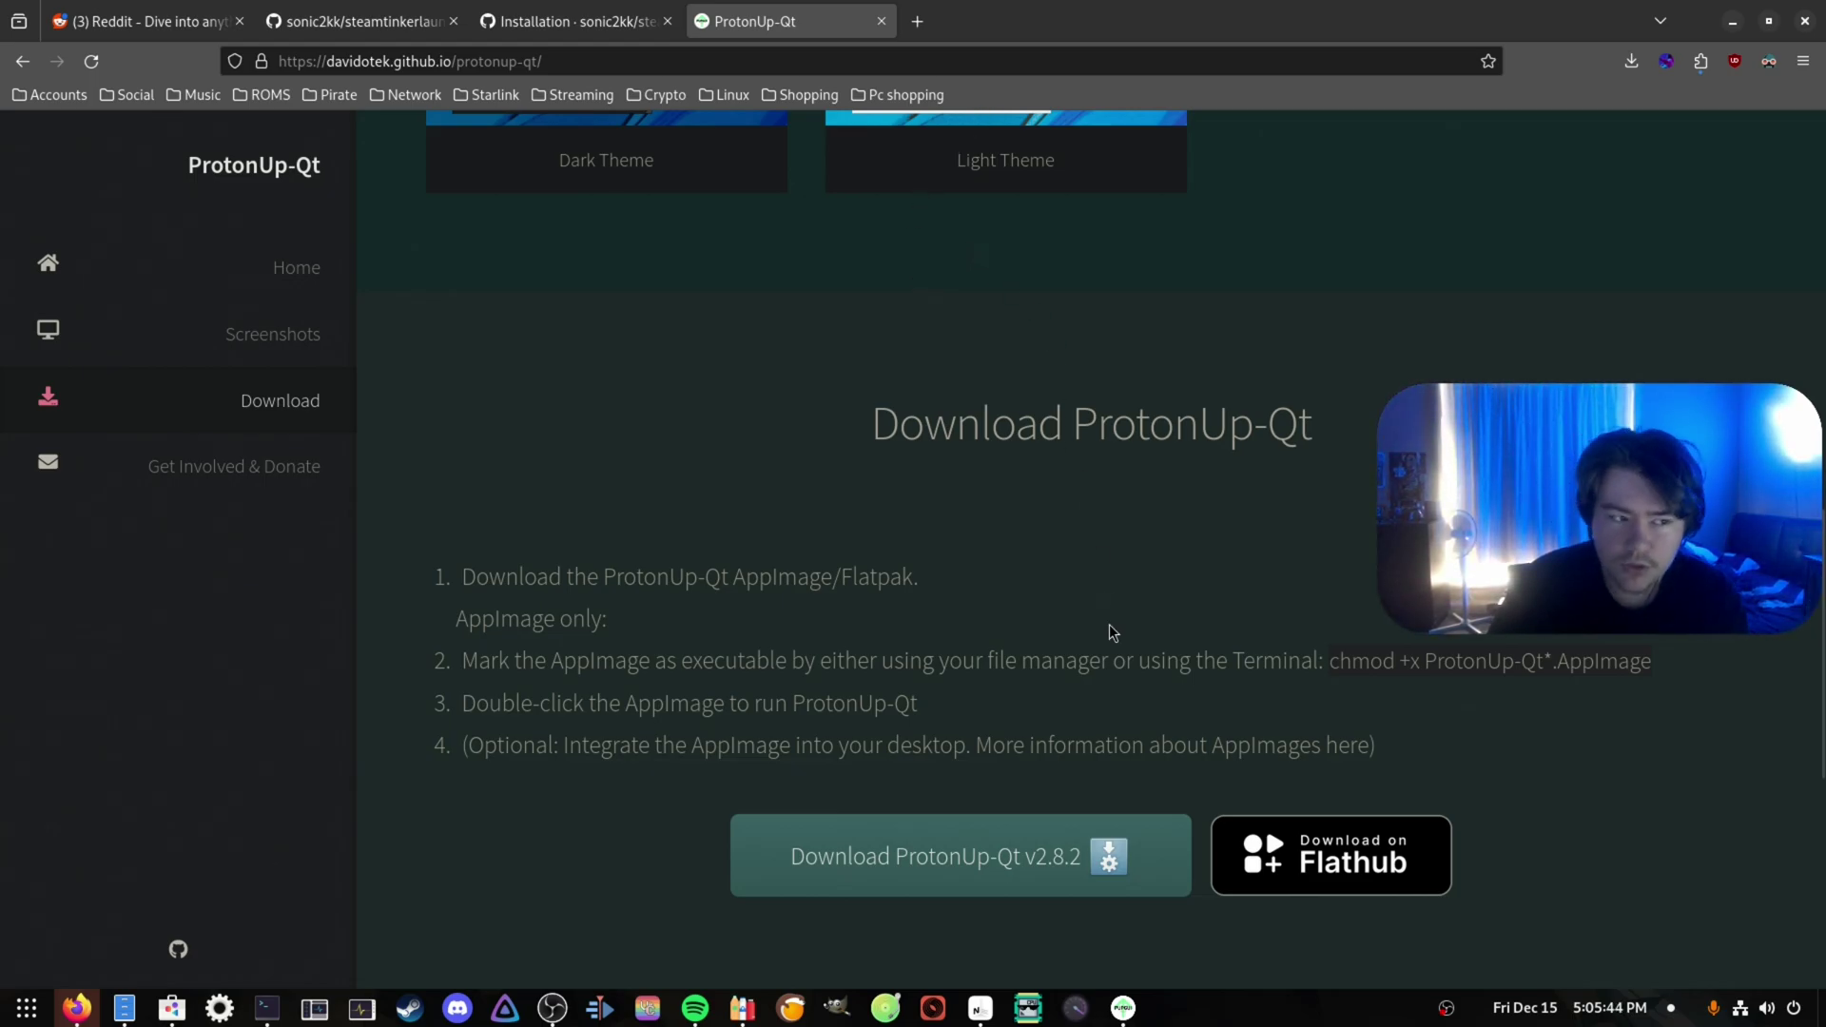
pyautogui.click(1148, 1012)
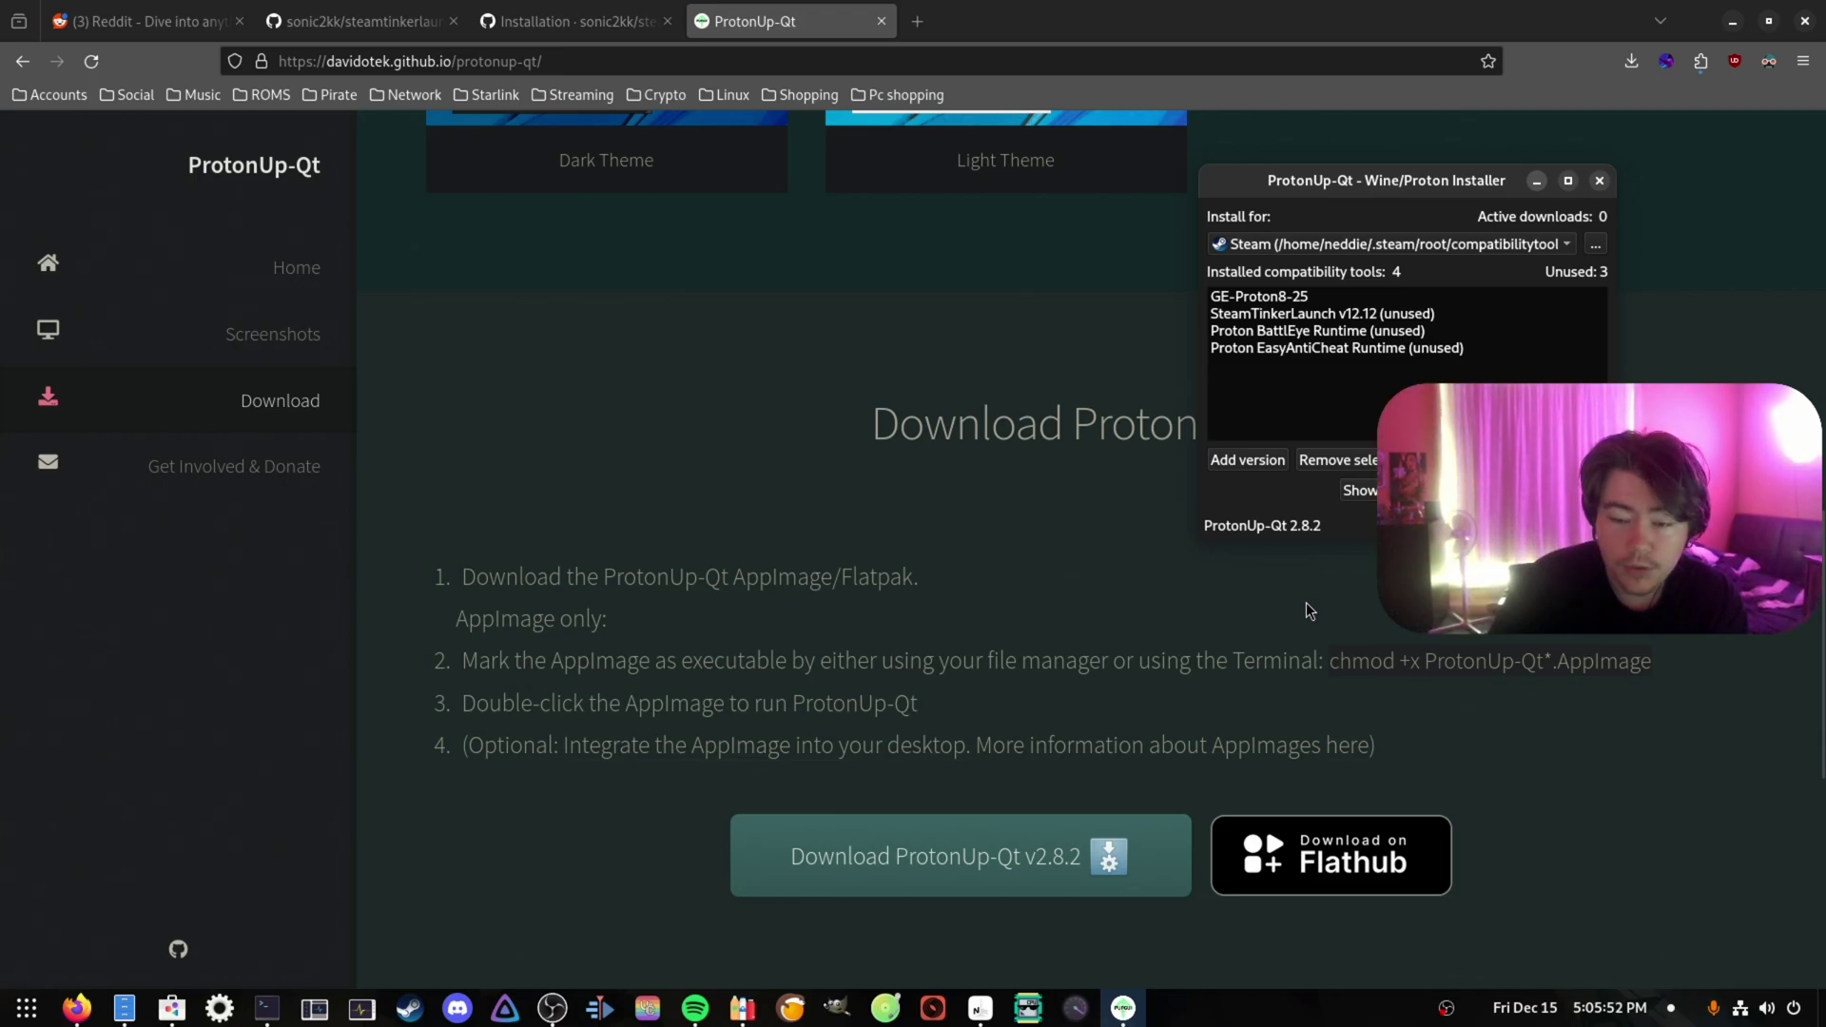
# Add a new version in ProtonUp-Qt with SteamTinkerLaunch selected as the compatibility tool.
pyautogui.click(1248, 460)
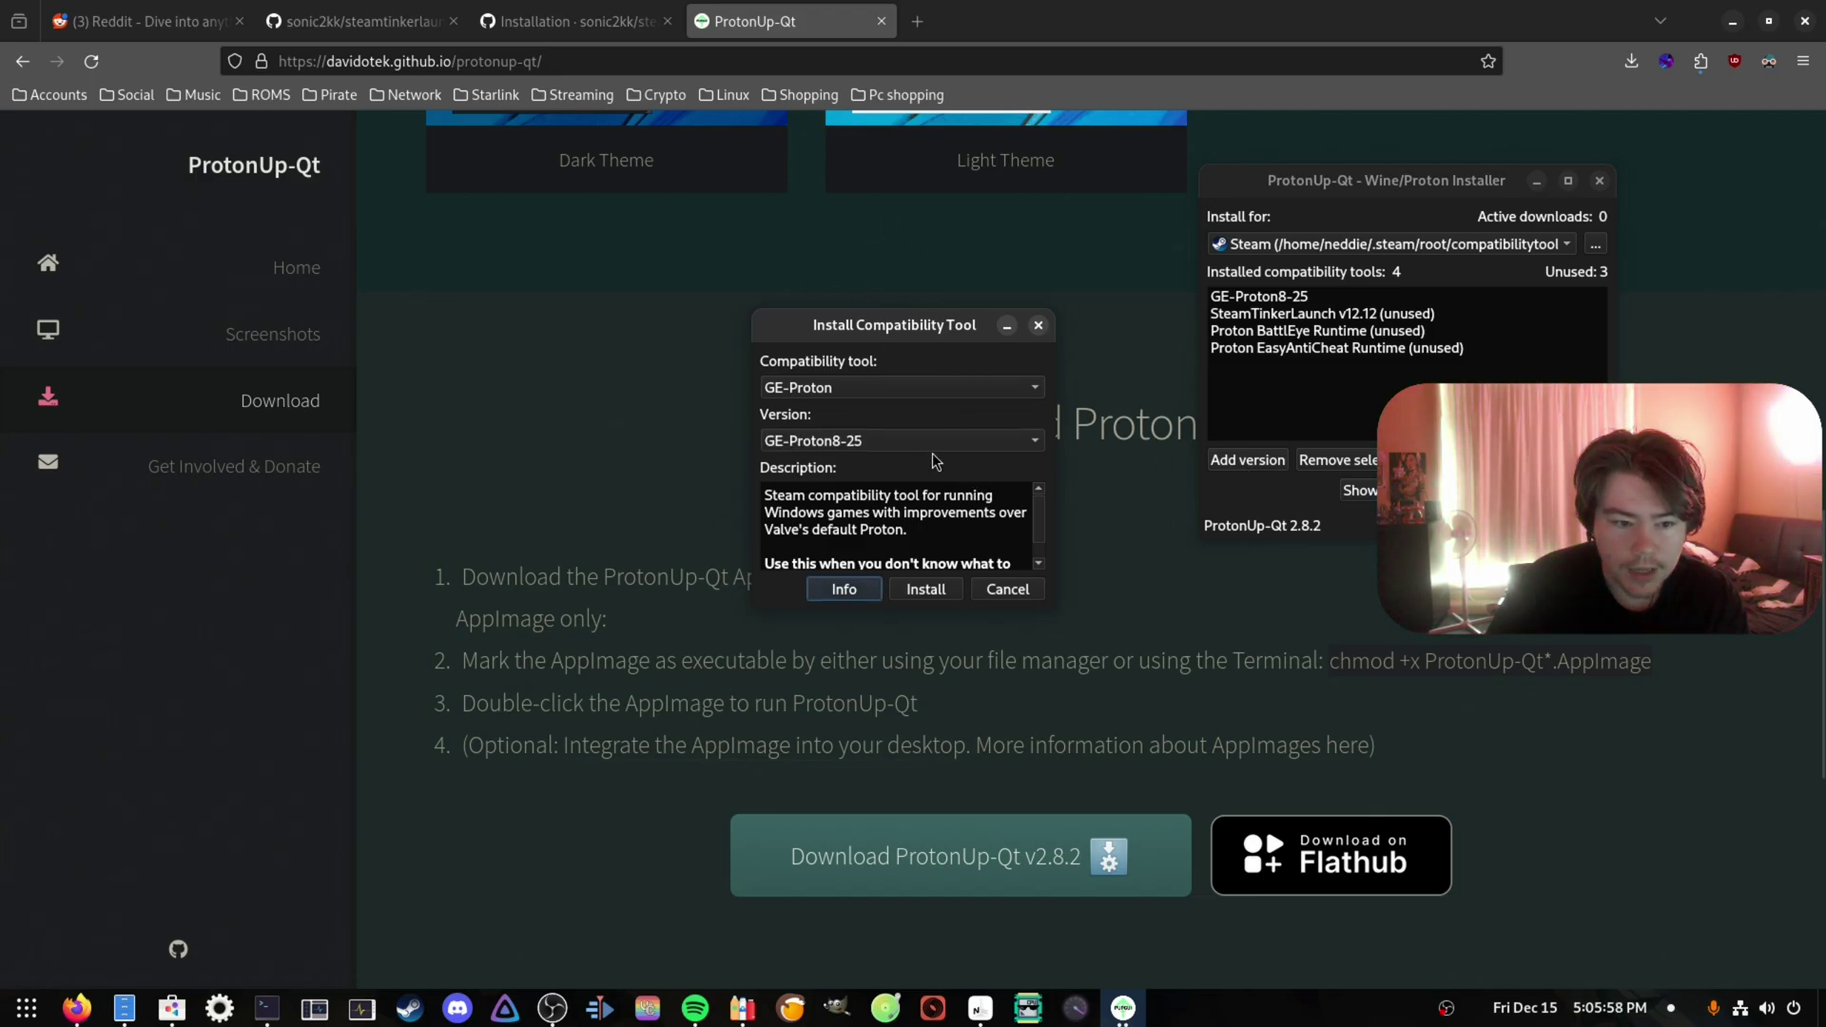
pyautogui.click(897, 391)
pyautogui.click(828, 510)
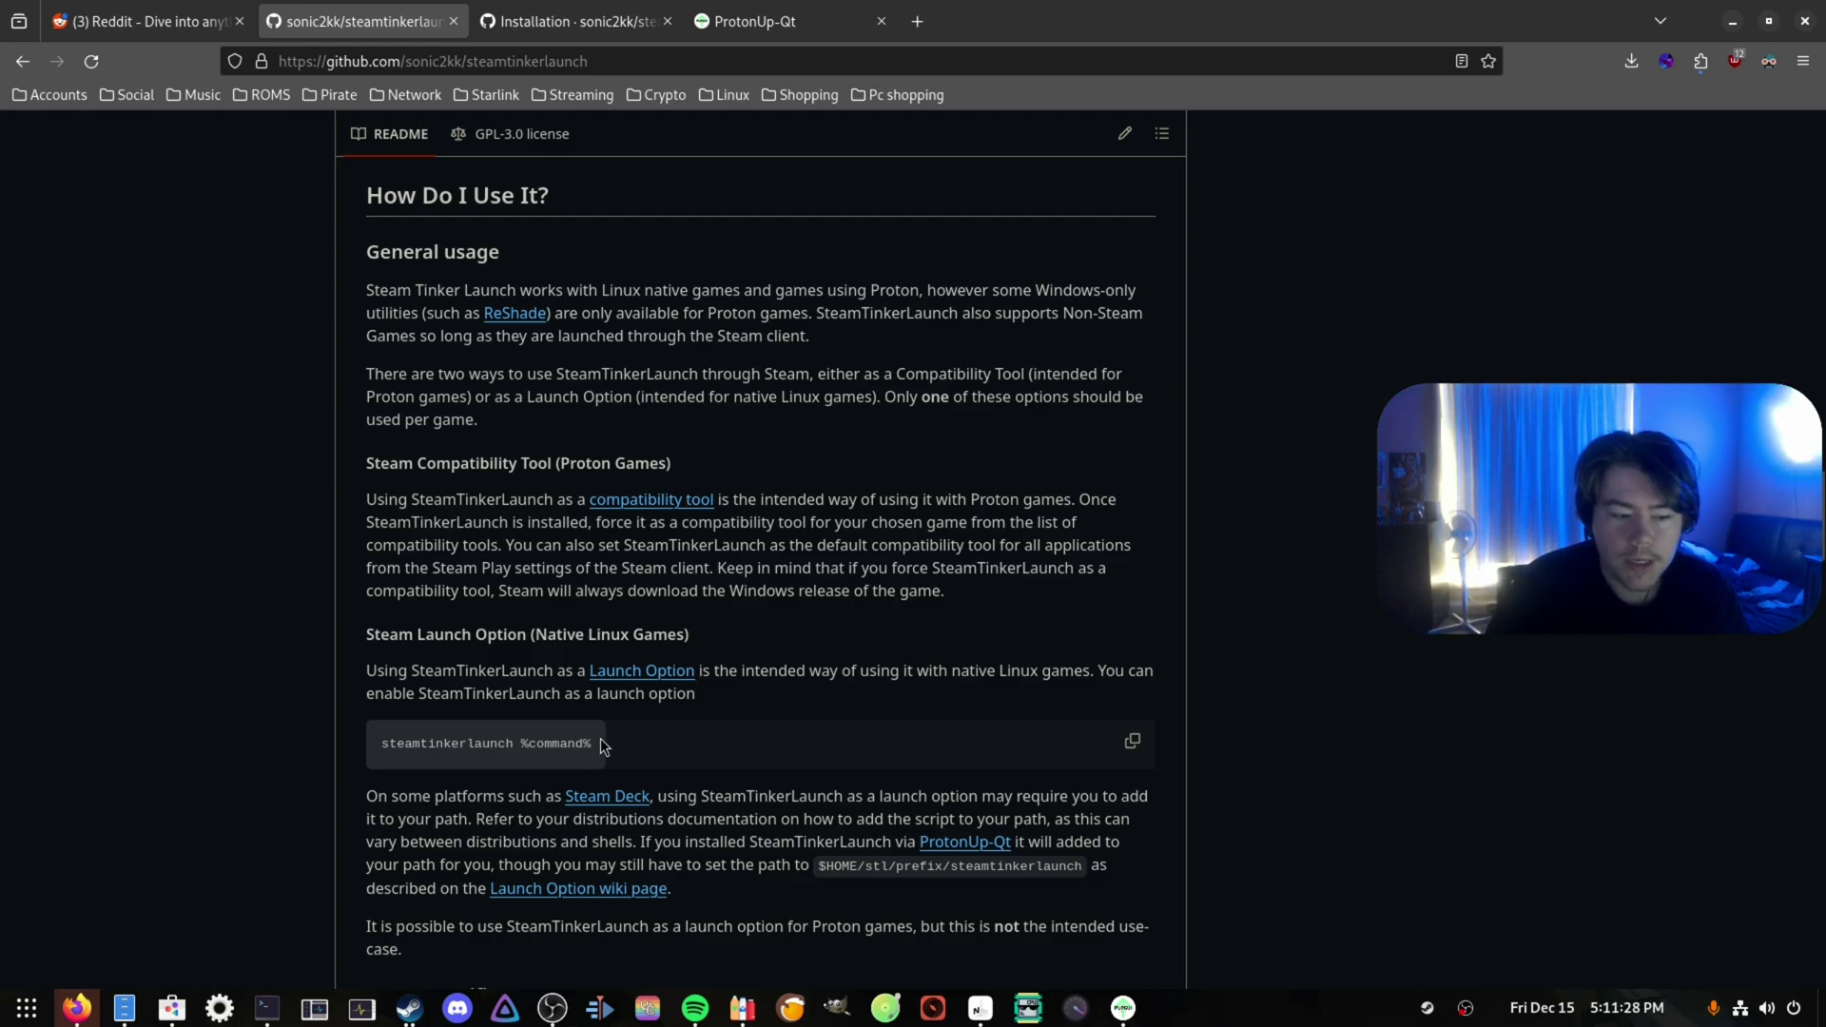
# Review the 'steamtinkerlaunch %command%' launch option, then bring up the Steam library.
pyautogui.moveTo(381, 746); pyautogui.dragTo(599, 758)
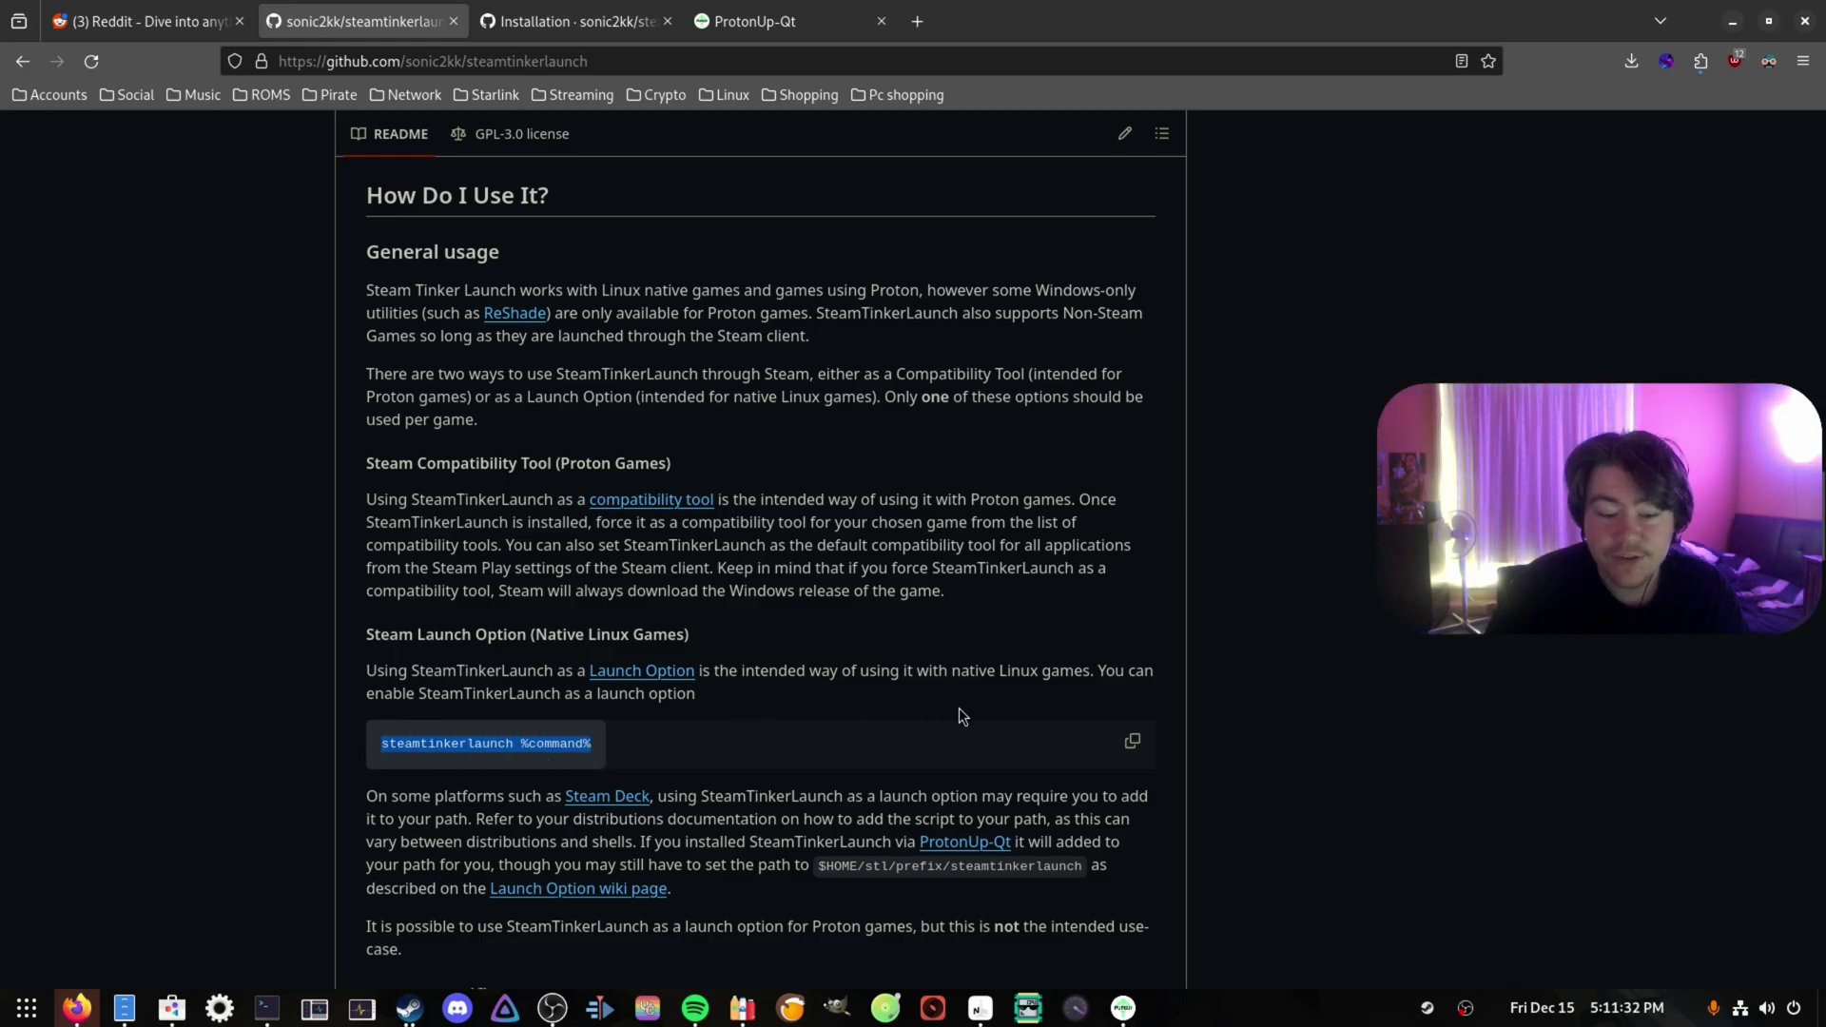
pyautogui.click(555, 839)
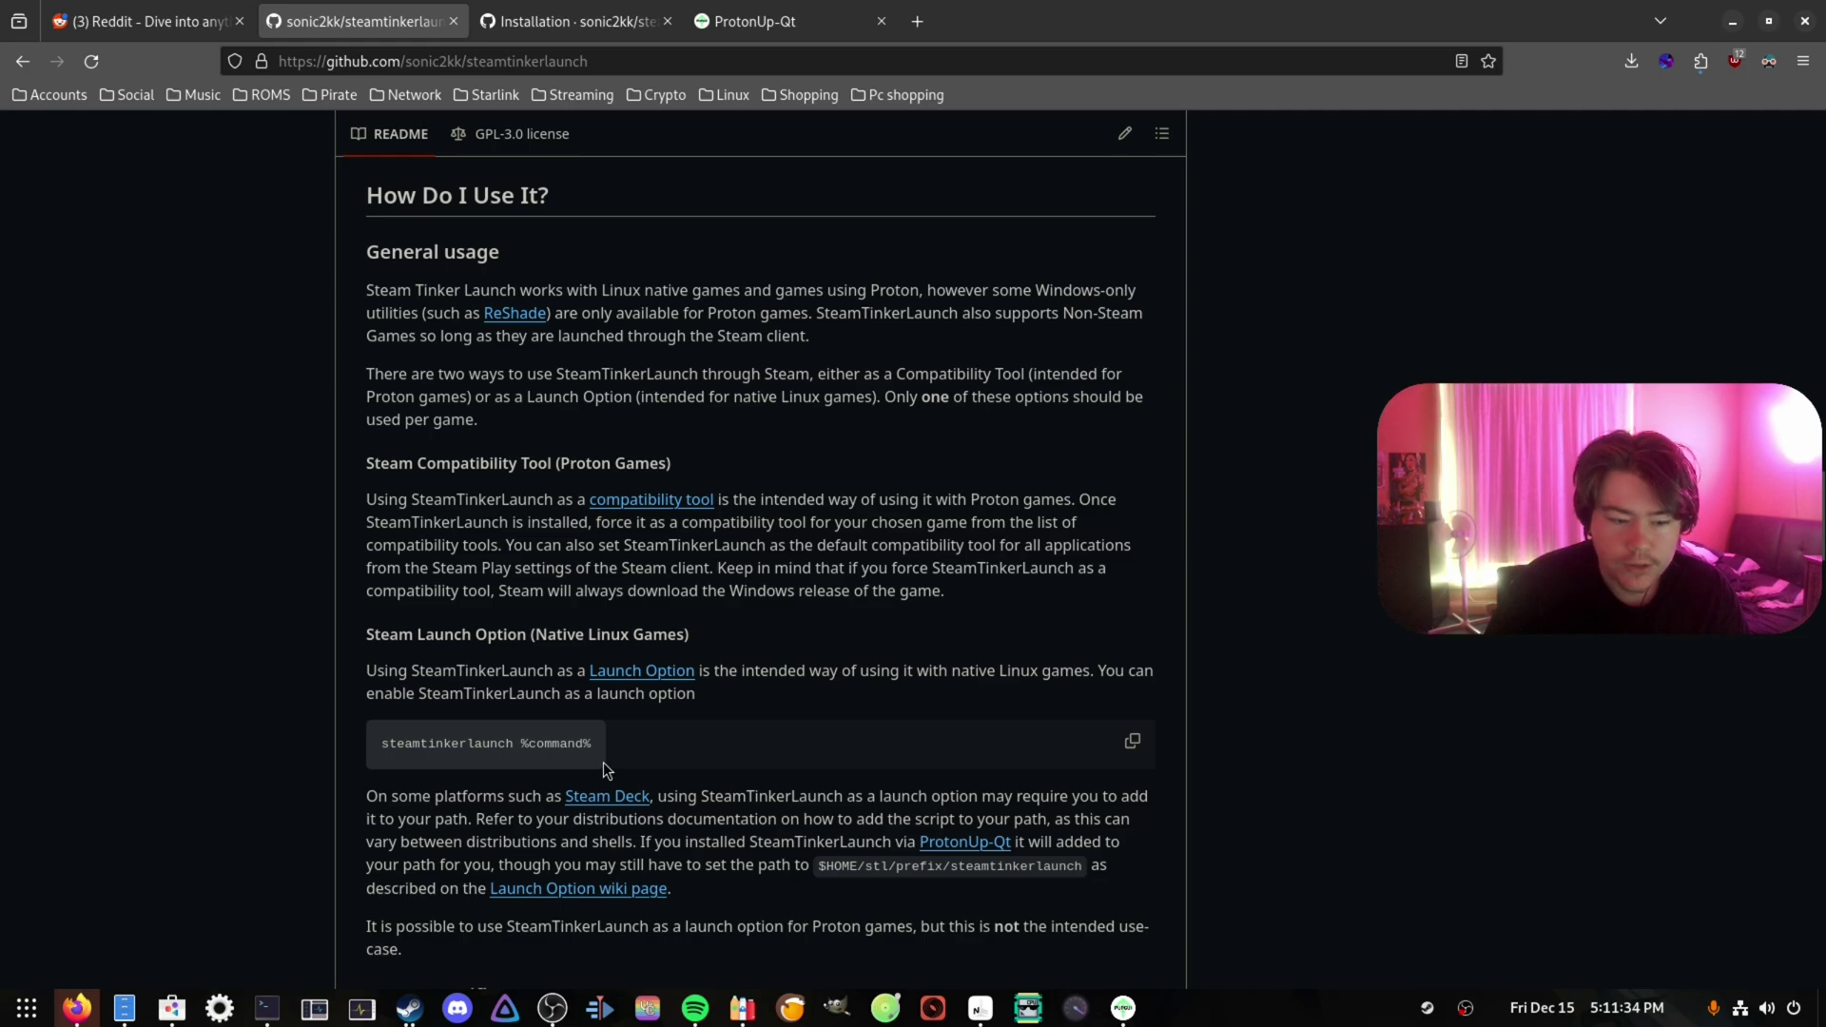
pyautogui.click(410, 1008)
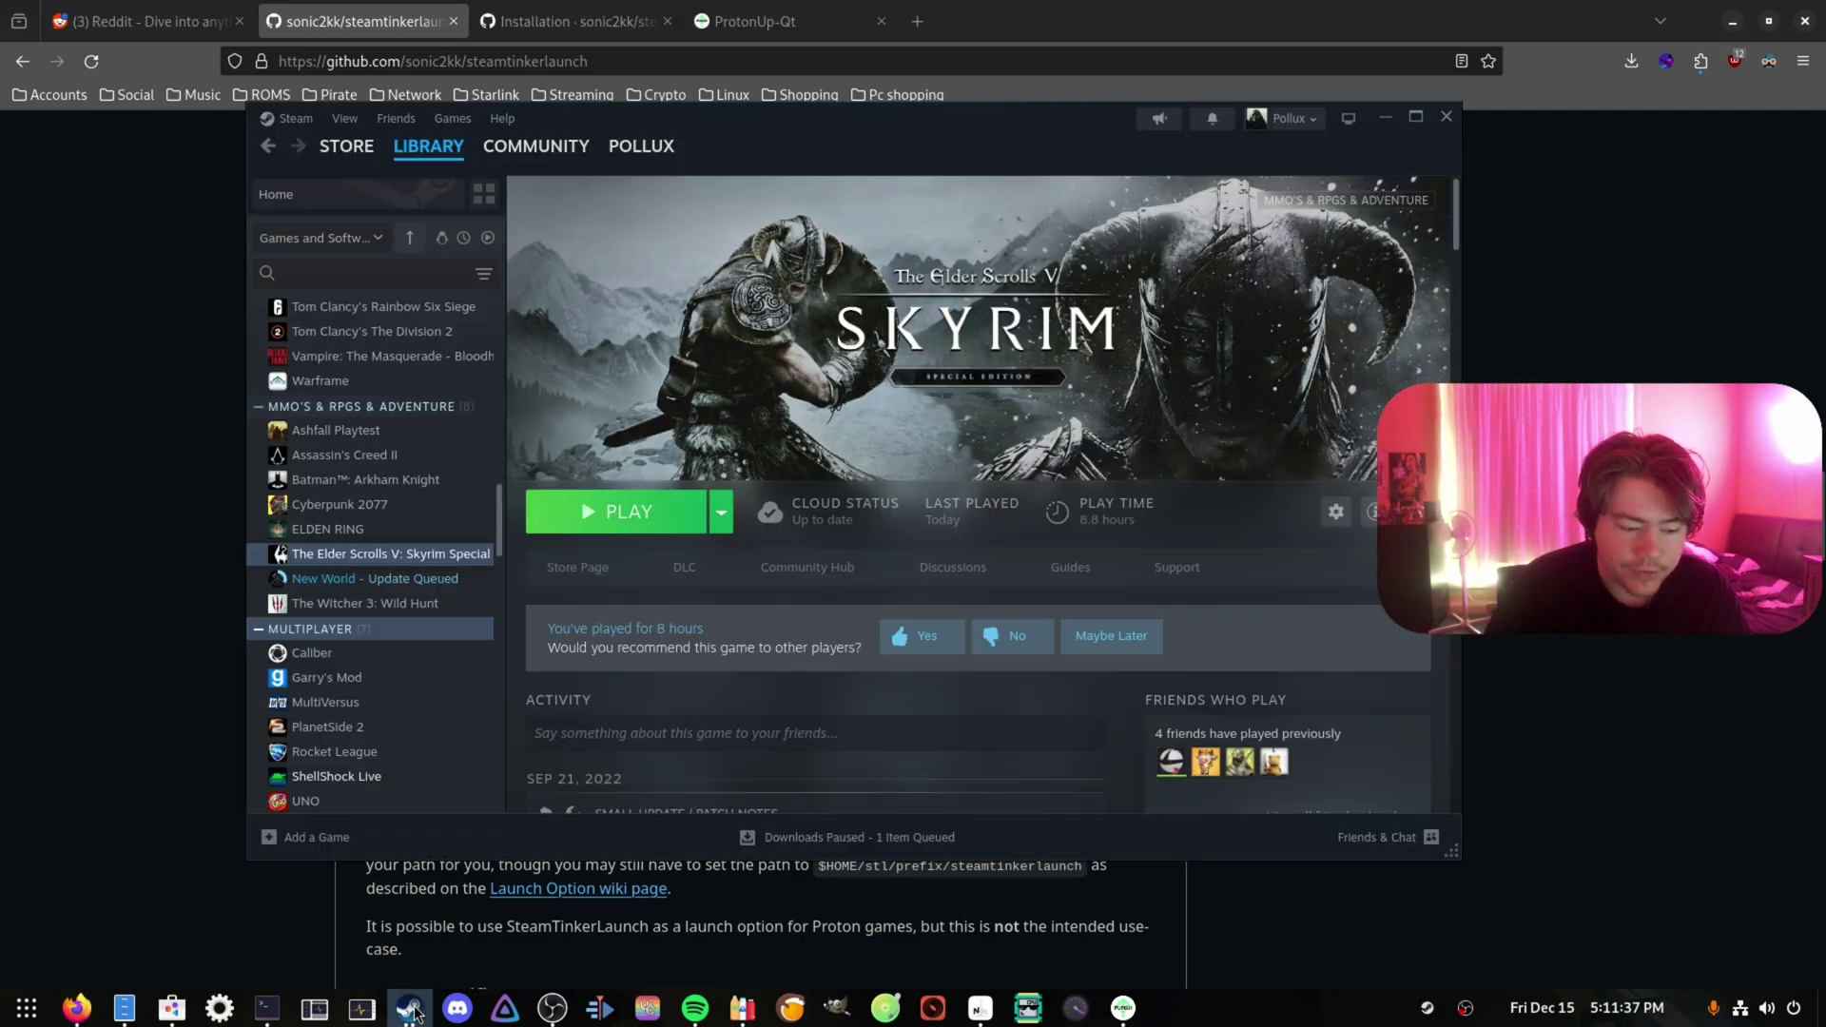
# Verify Skyrim Special Edition's compatibility tool is Steam Tinker Launch, then launch the game.
pyautogui.rightClick(393, 561)
pyautogui.click(451, 738)
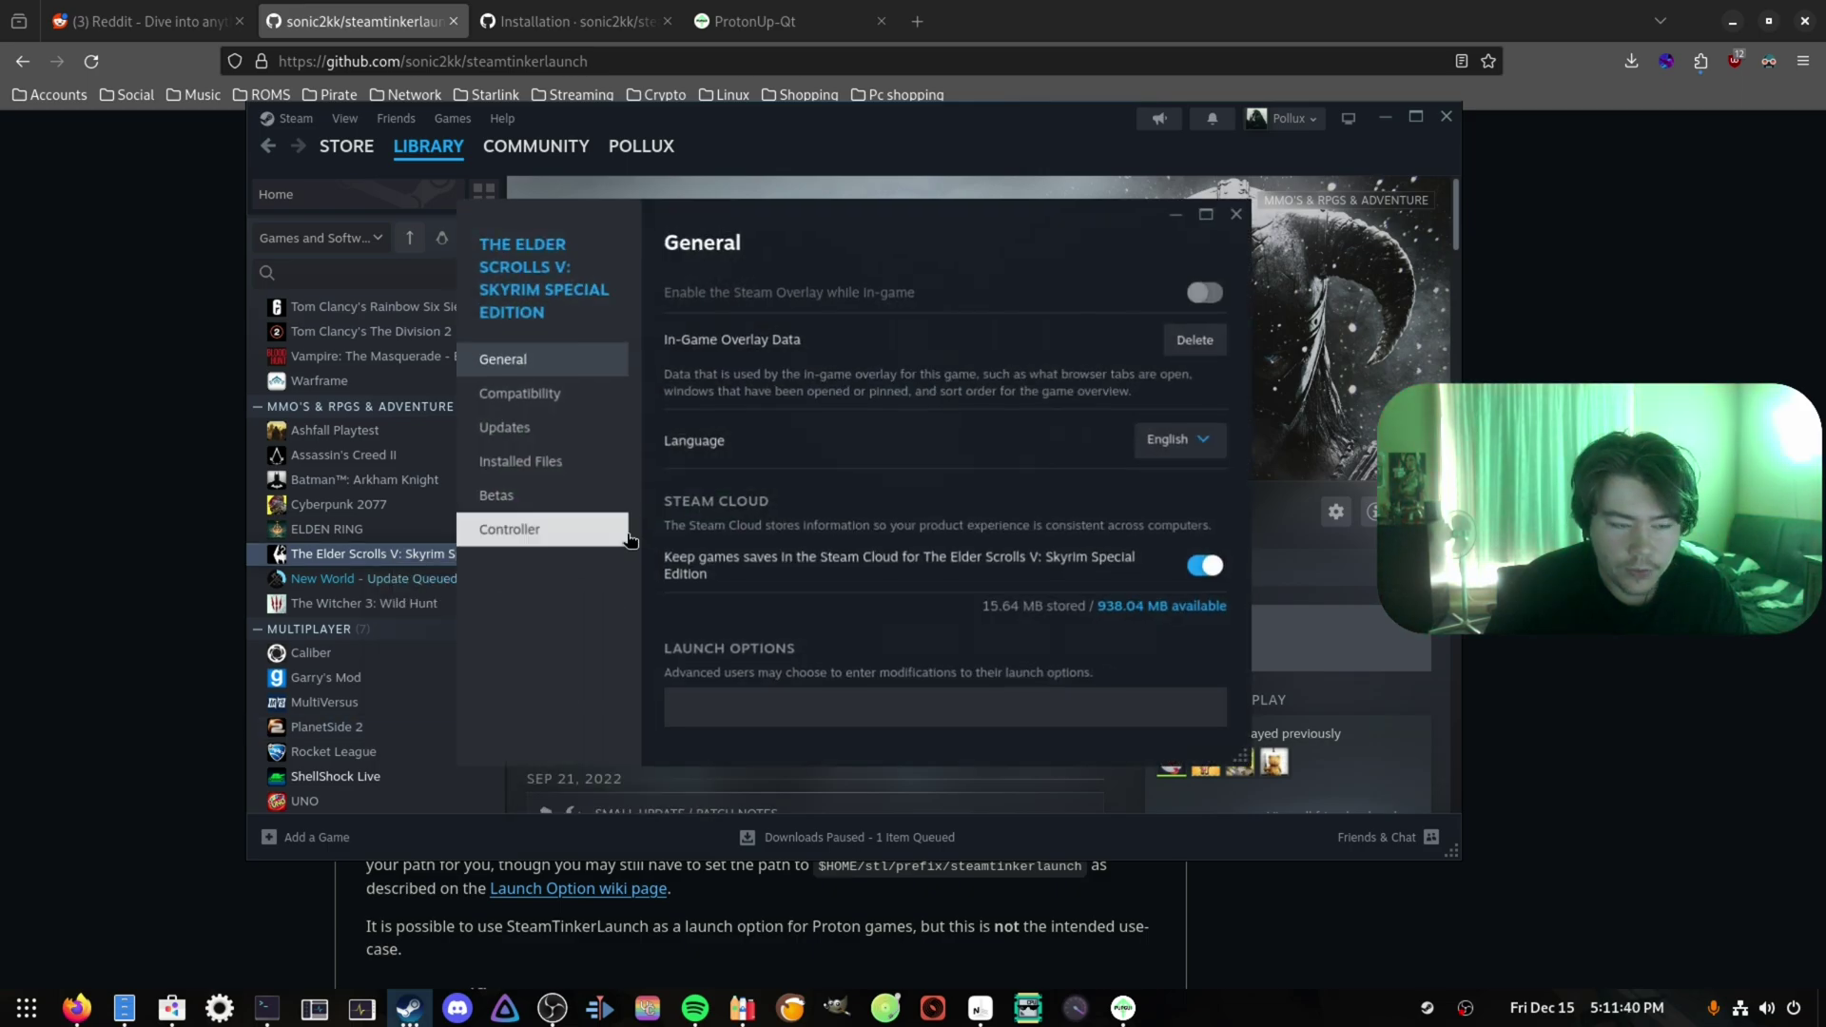
pyautogui.click(561, 391)
pyautogui.click(1238, 210)
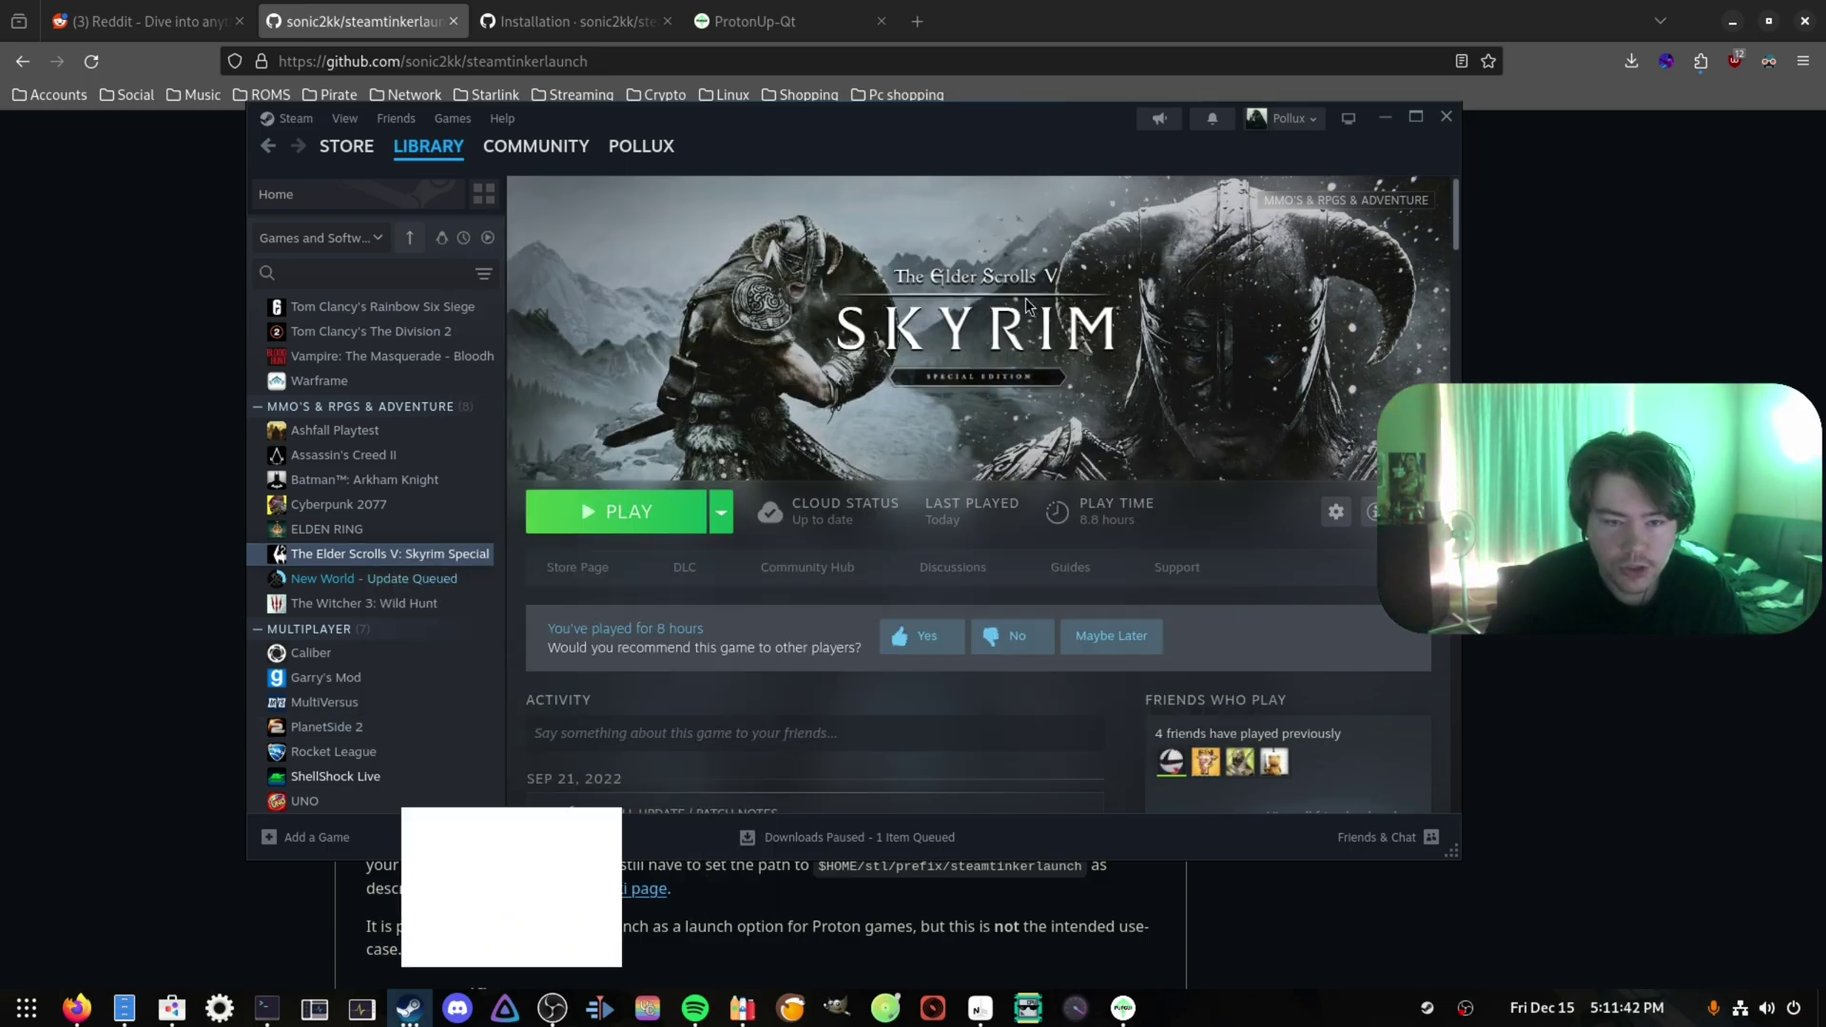
pyautogui.click(616, 511)
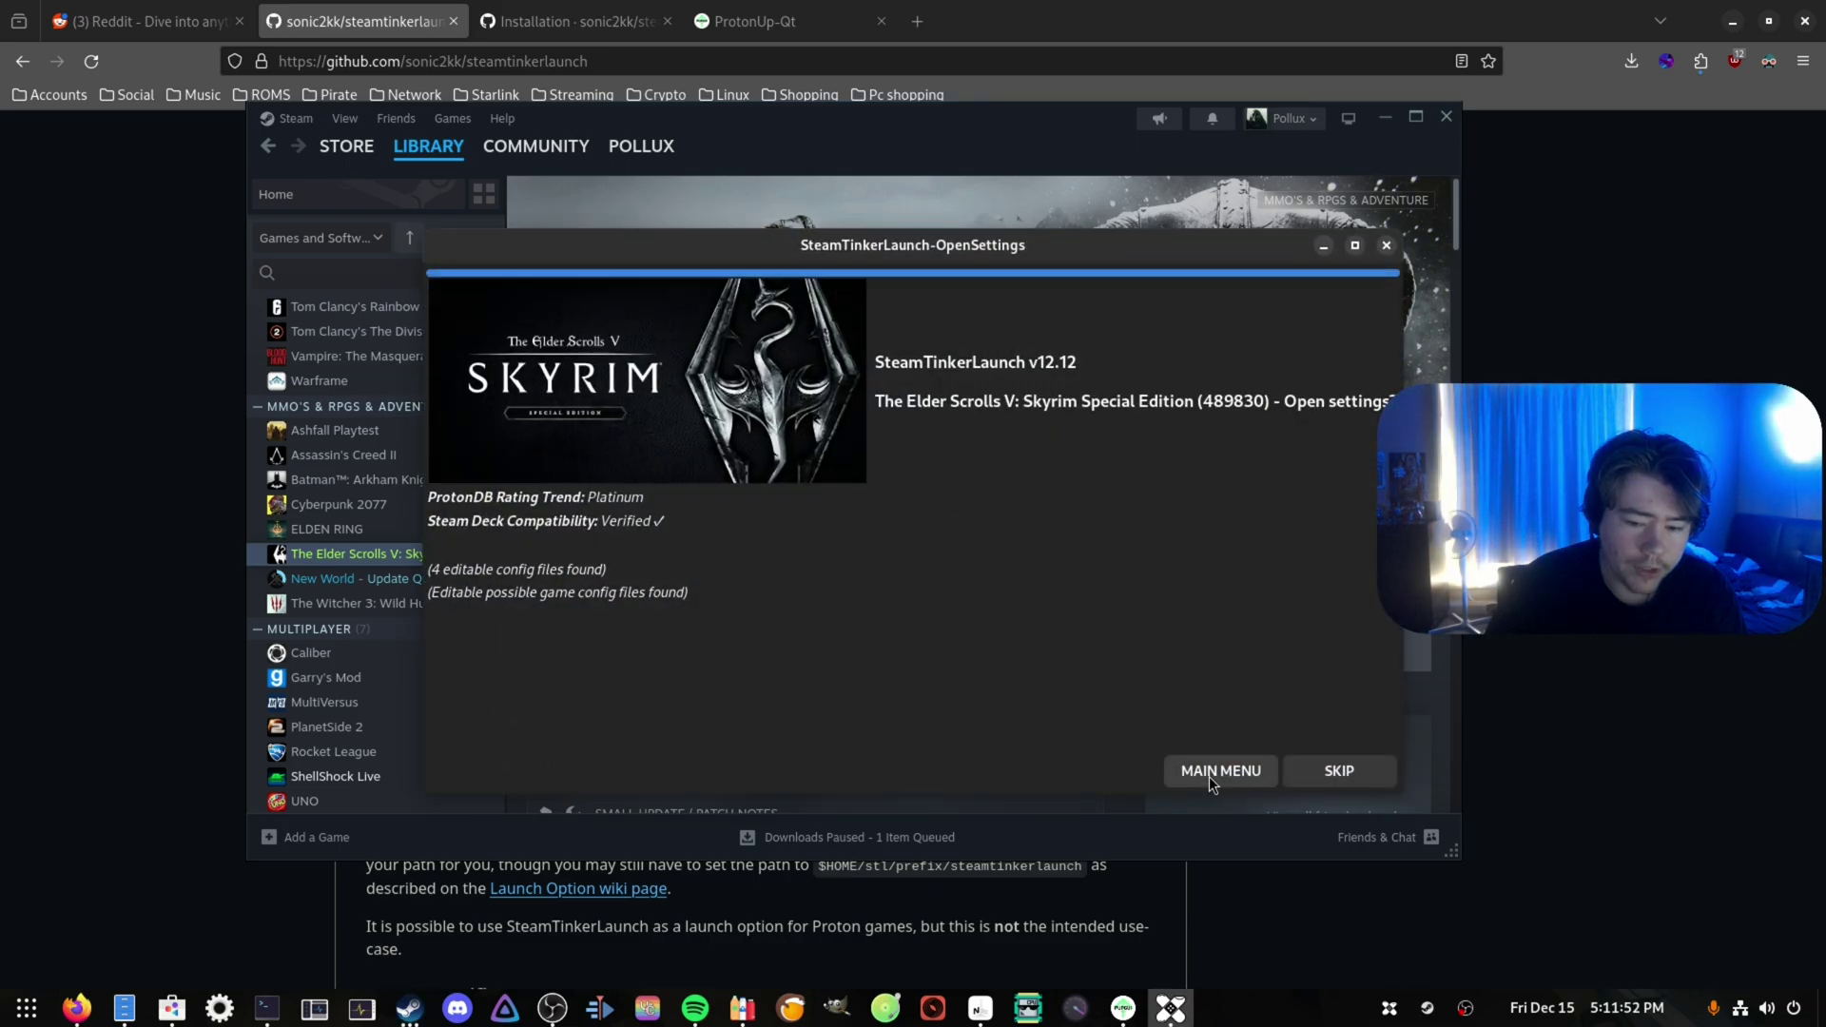
# Install Vortex for Skyrim with proton-8.0-4c as Vortex's Proton version.
pyautogui.moveTo(1209, 776)
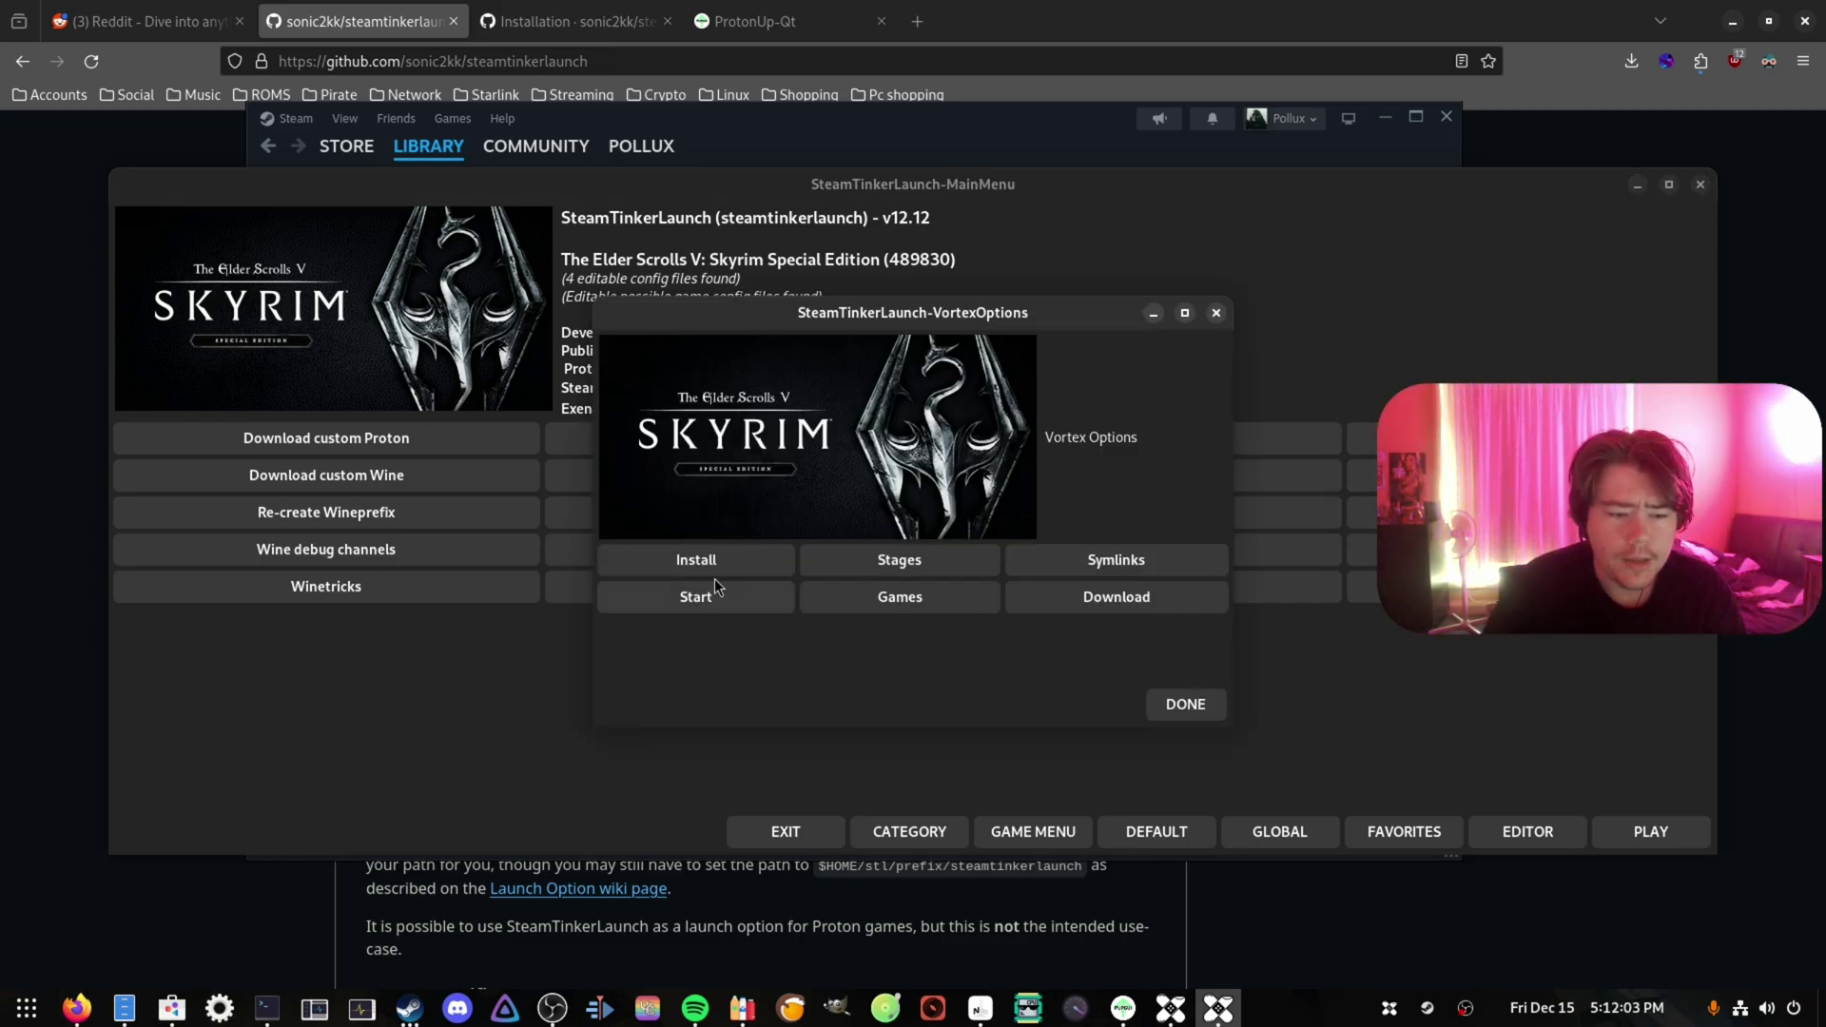
pyautogui.click(725, 556)
pyautogui.click(743, 454)
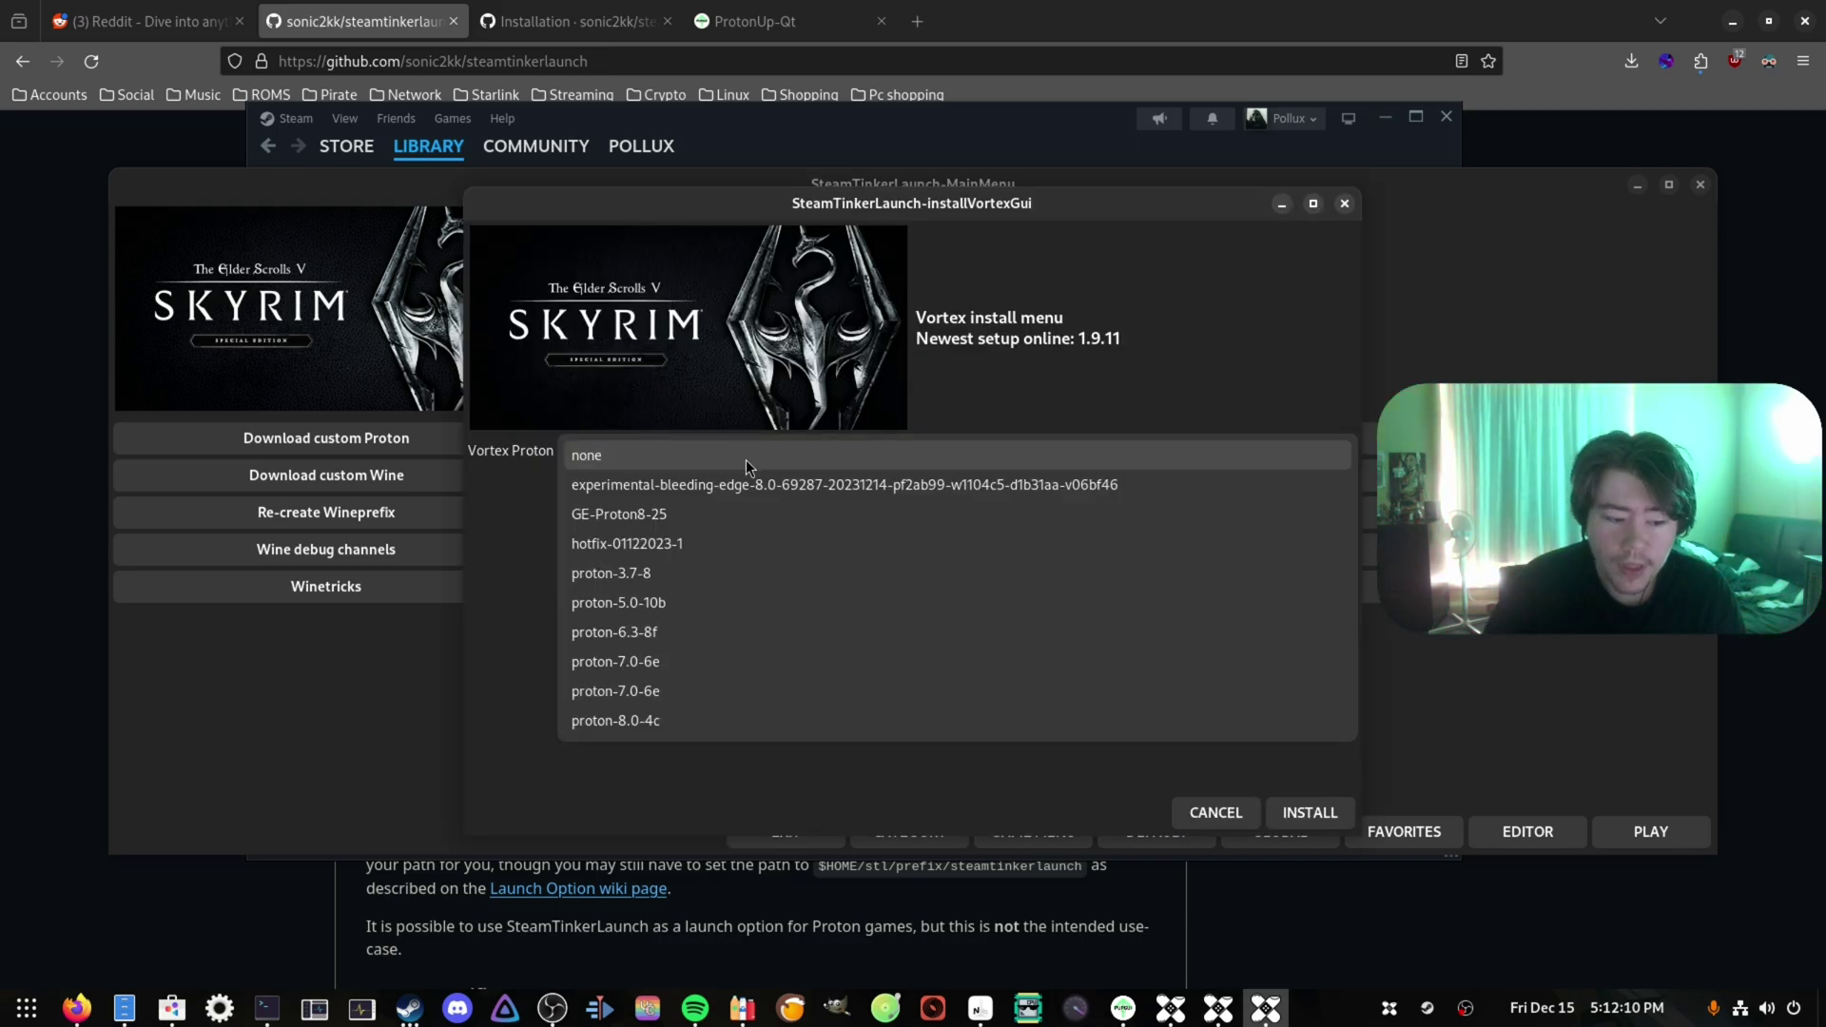
pyautogui.click(671, 713)
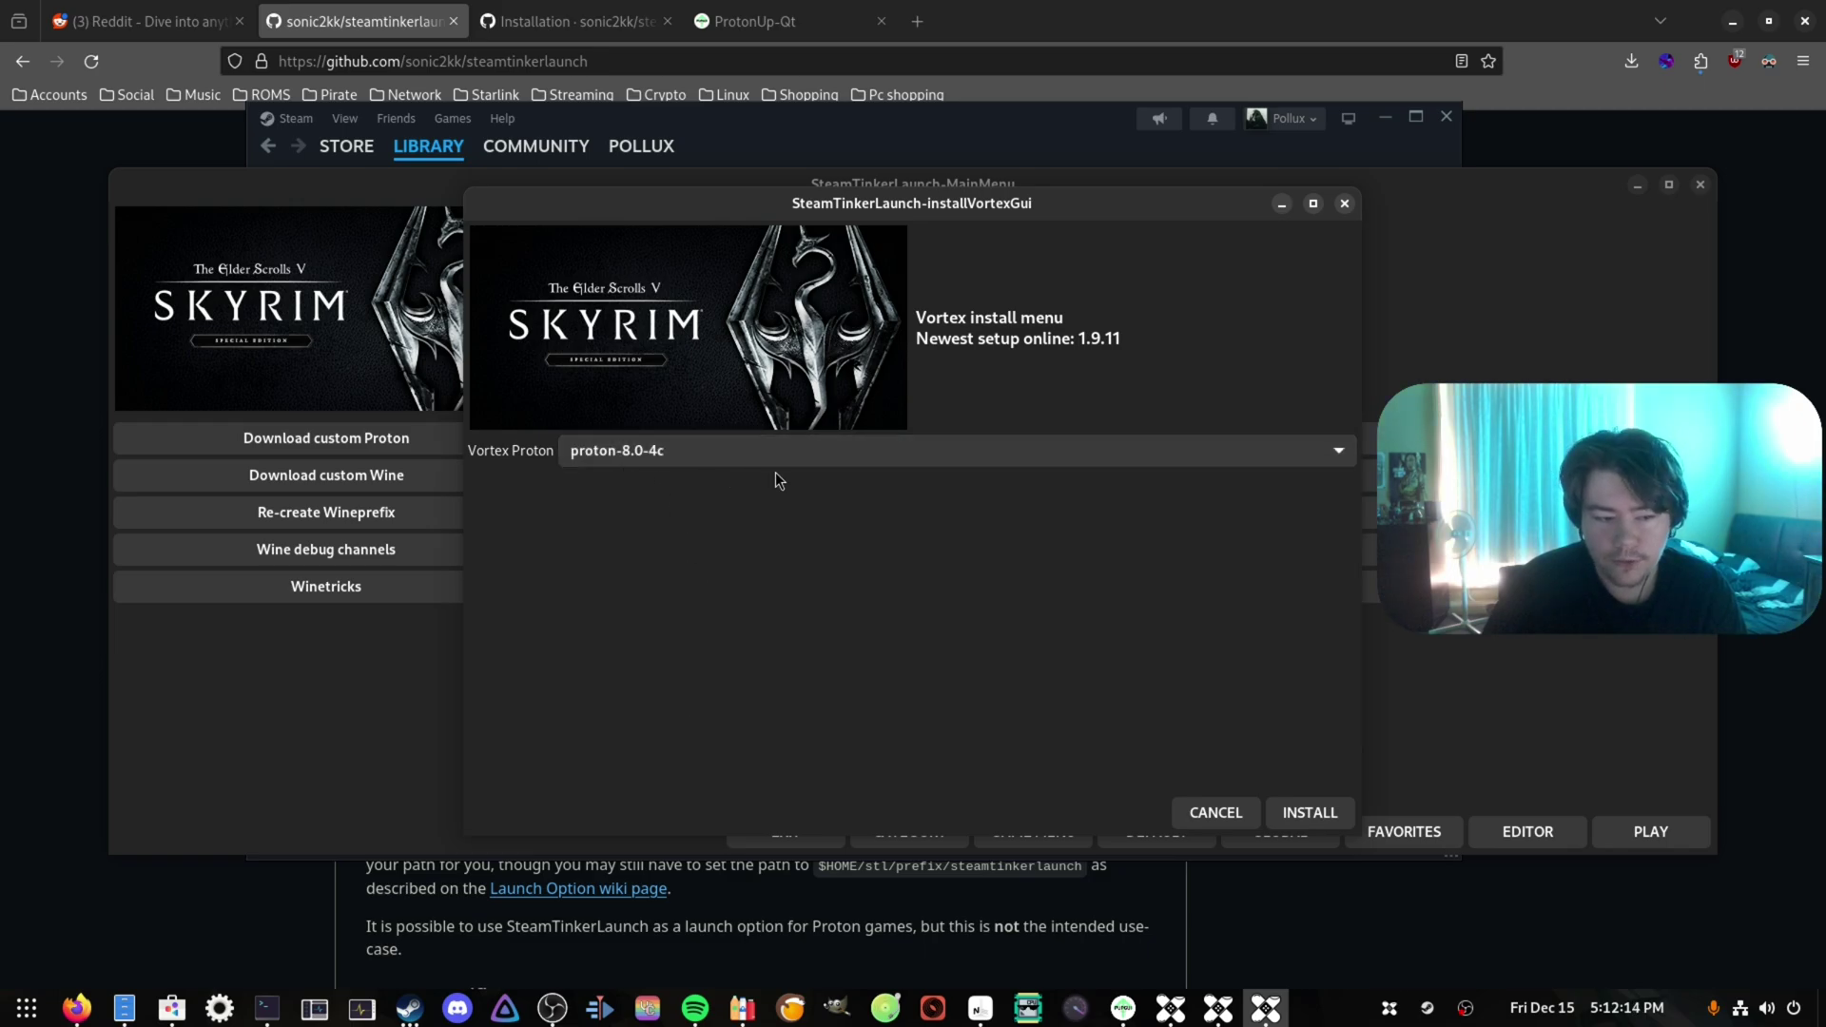
pyautogui.click(1309, 806)
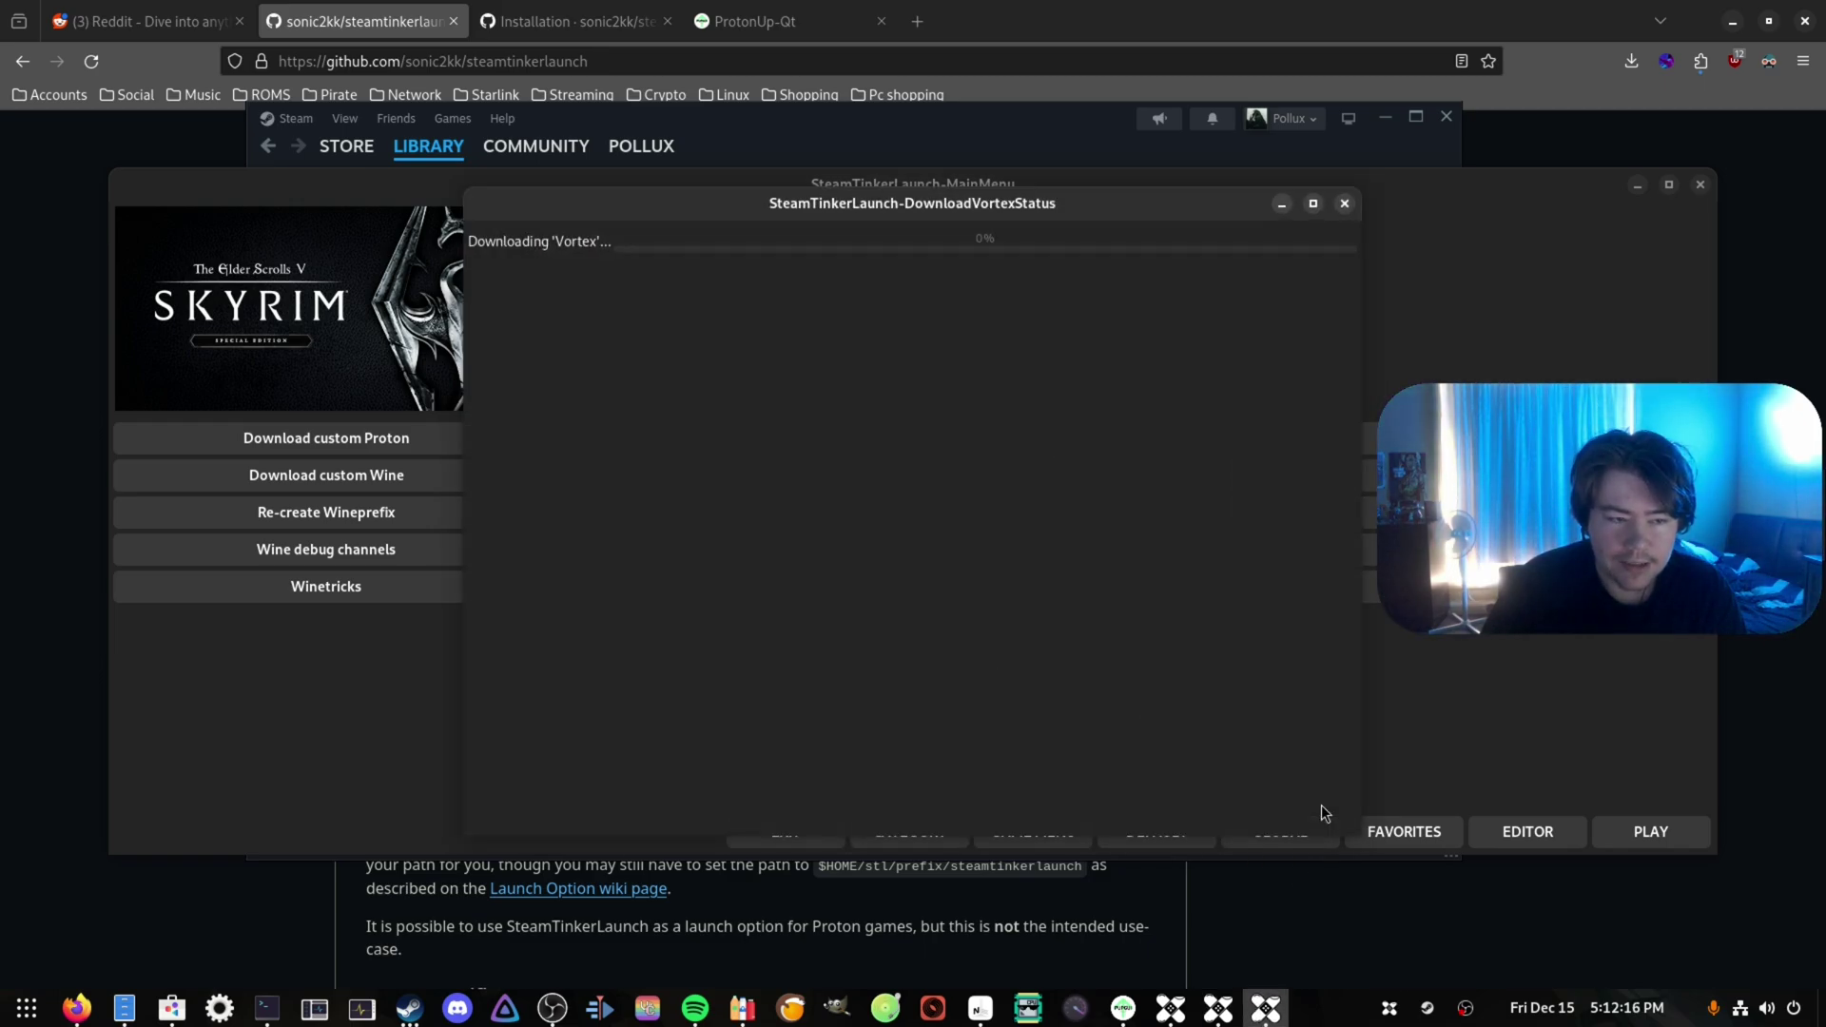
# Move the Vortex download status window aside while Vortex 1.9.11 downloads and starts.
pyautogui.moveTo(1061, 201); pyautogui.dragTo(959, 199)
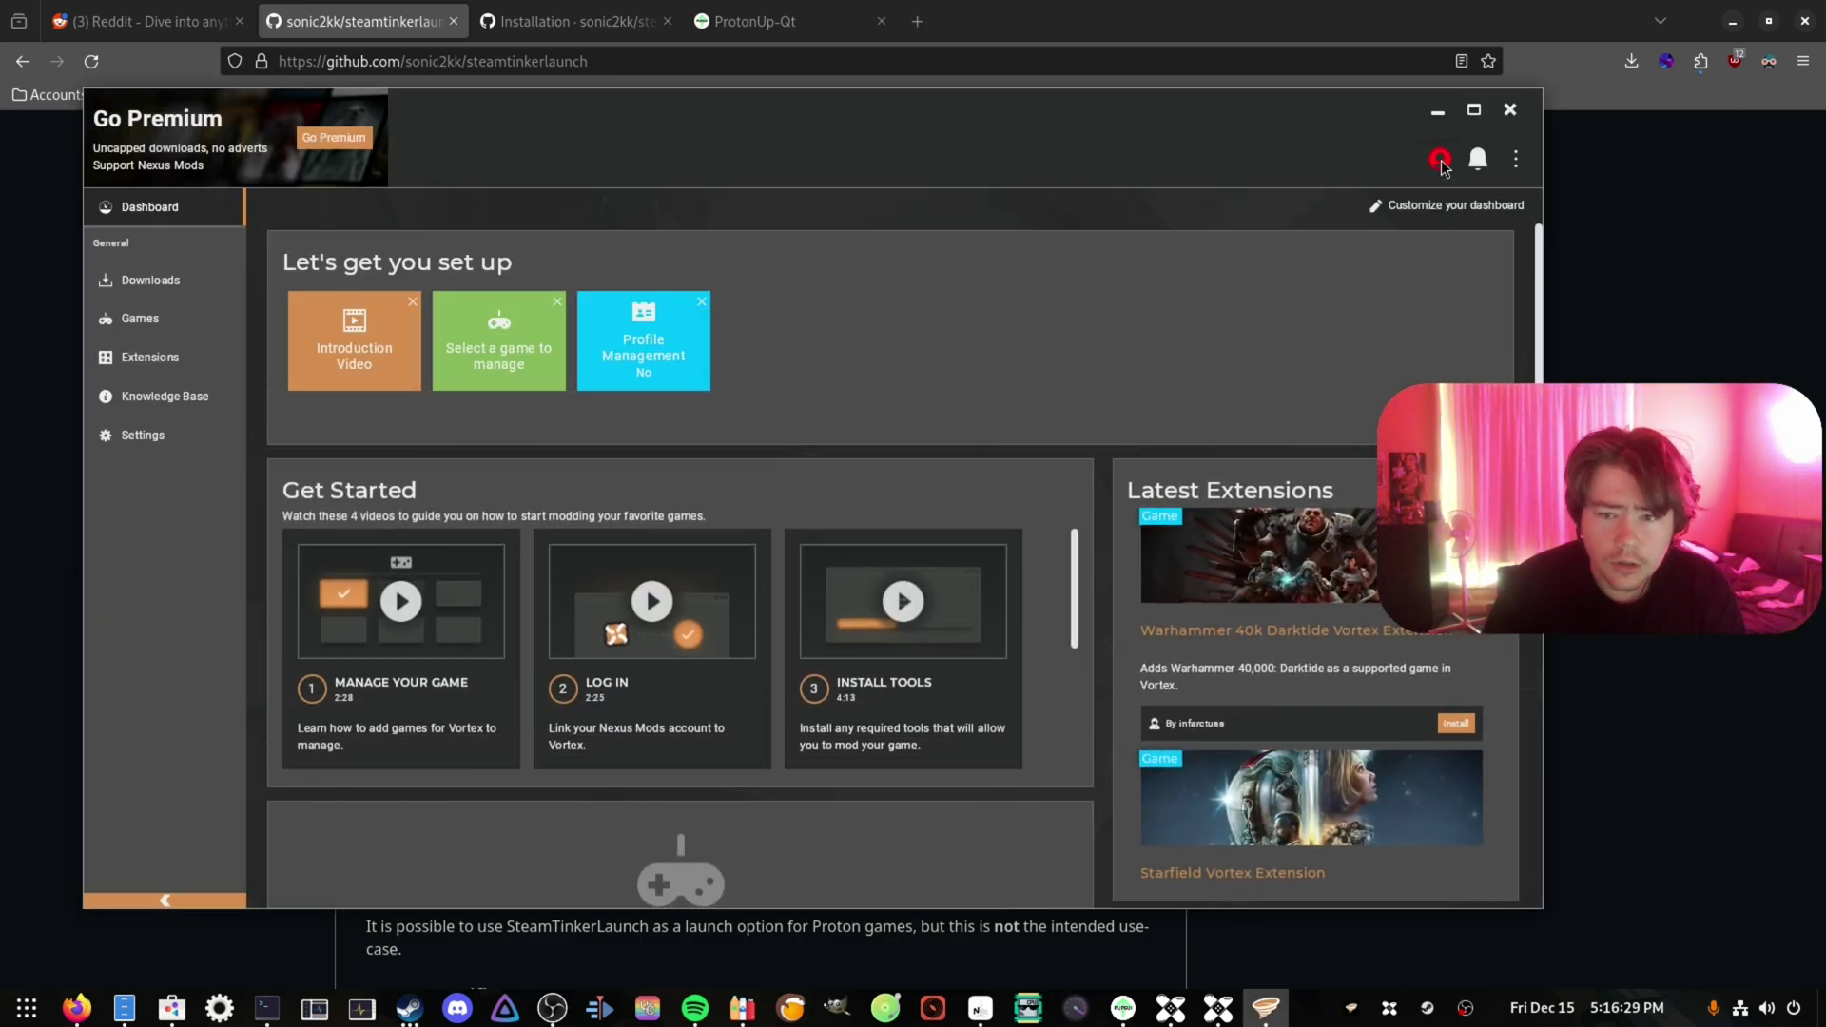
# Authorise Vortex on Nexus Mods, log in, and allow diagnostics data collection.
pyautogui.click(1440, 160)
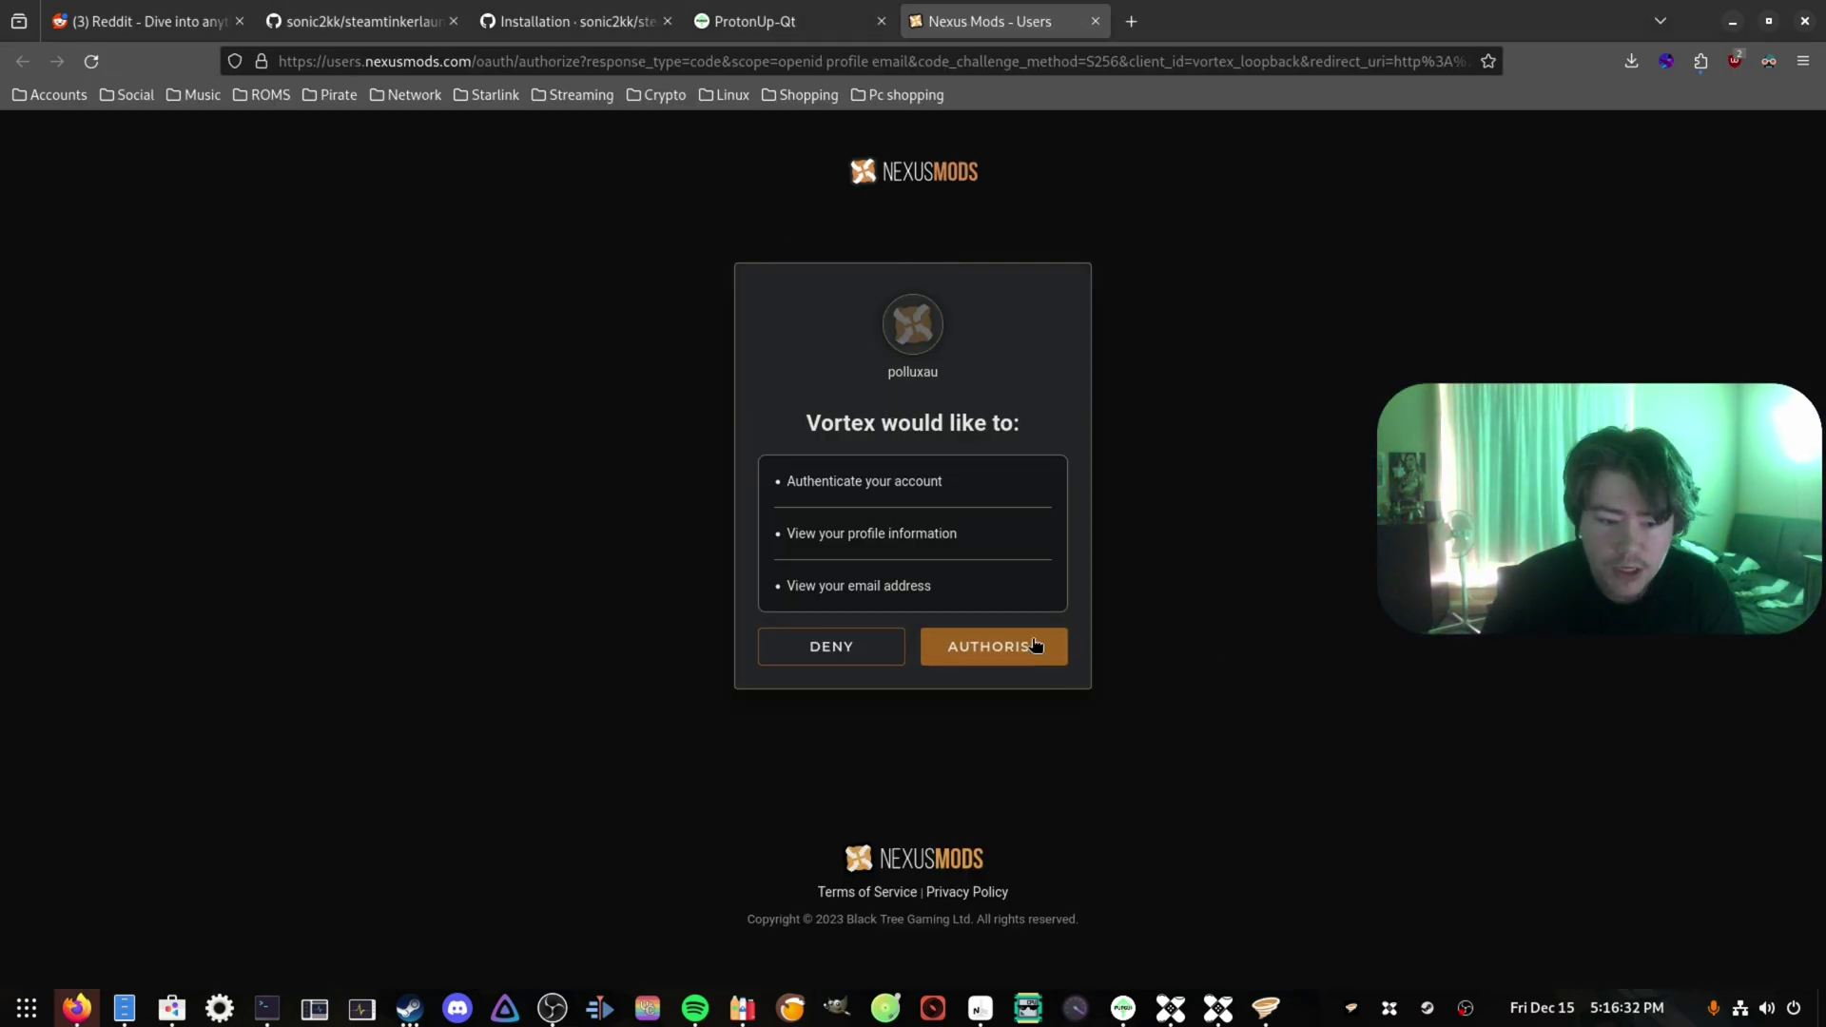
pyautogui.click(1036, 646)
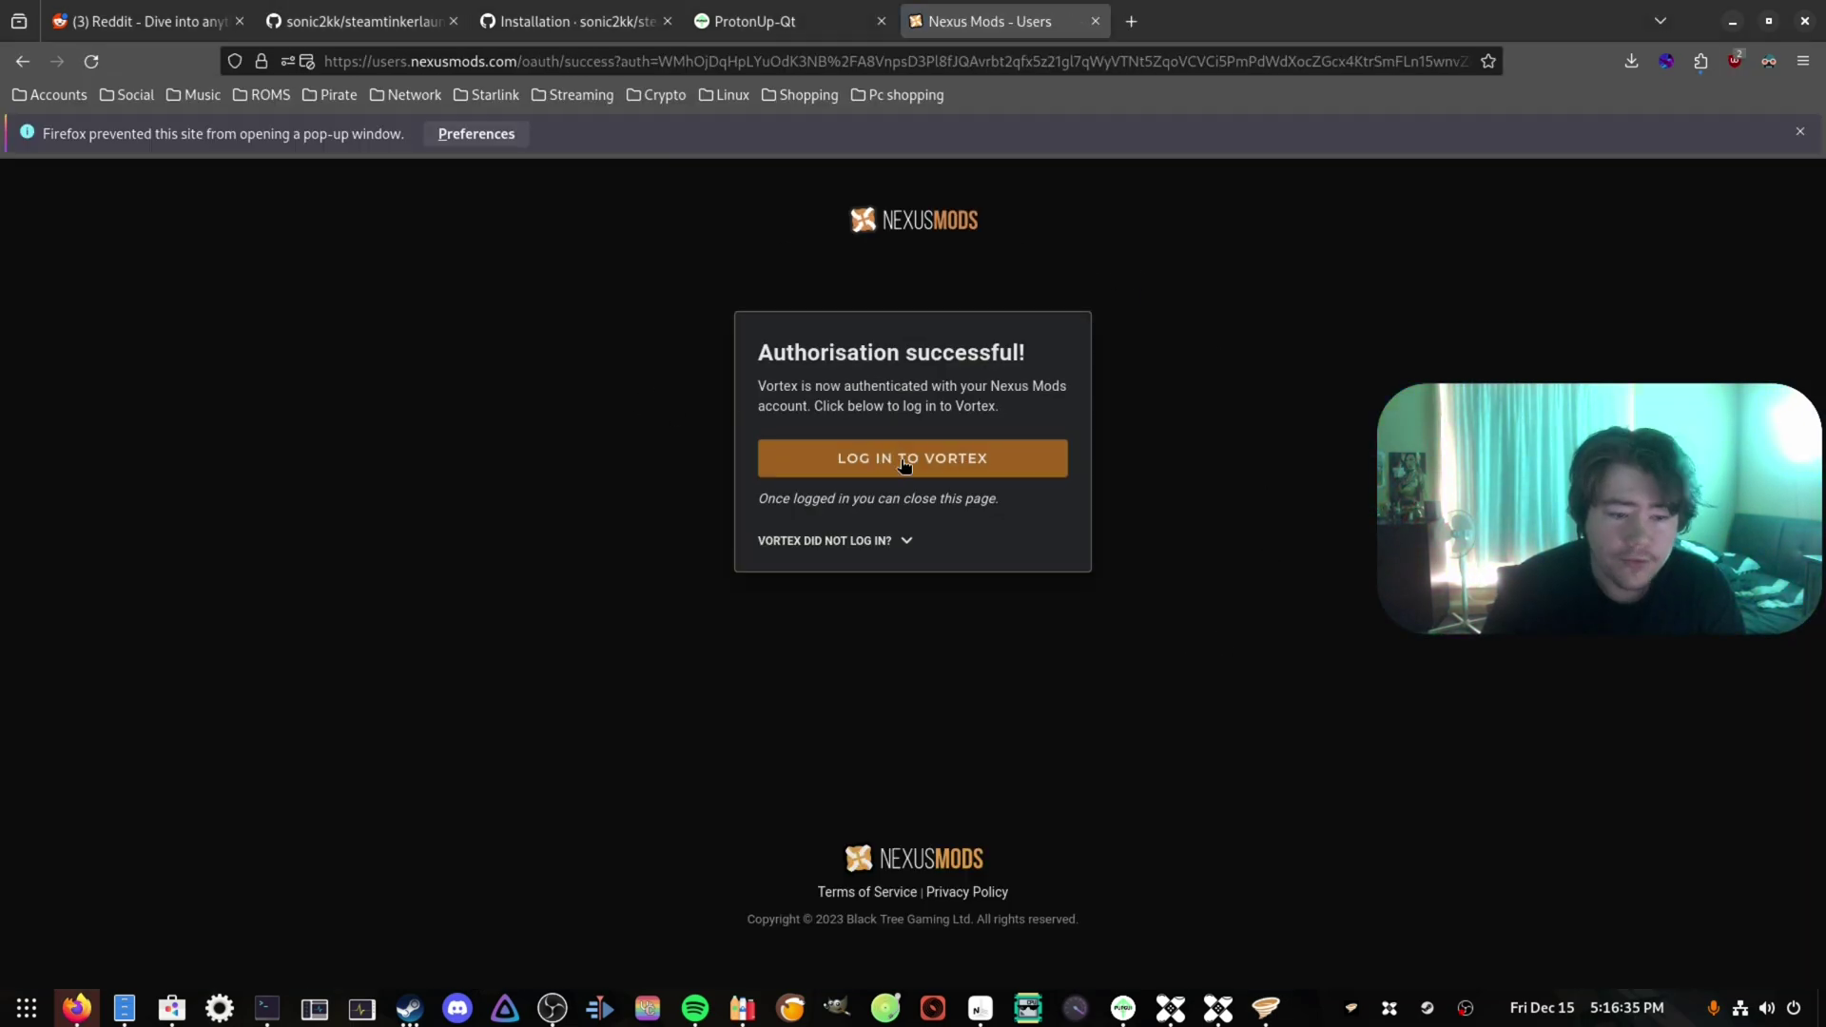
pyautogui.click(904, 460)
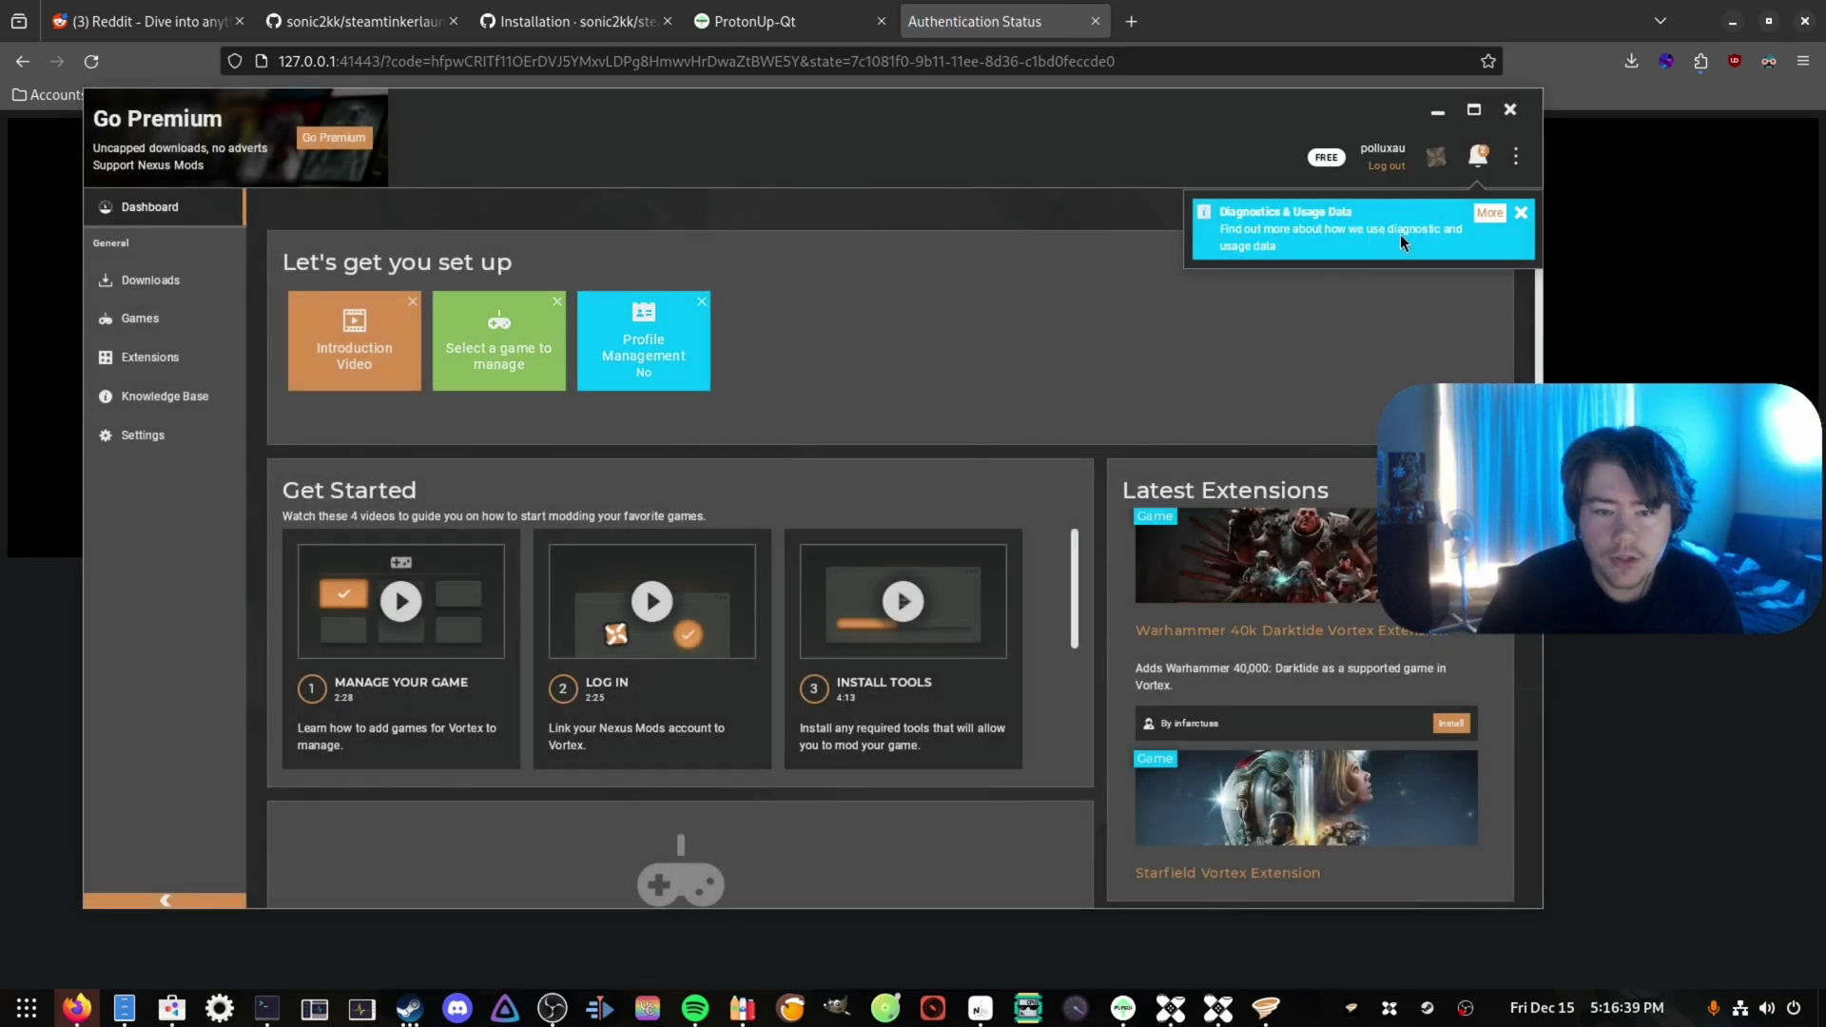
pyautogui.click(1485, 213)
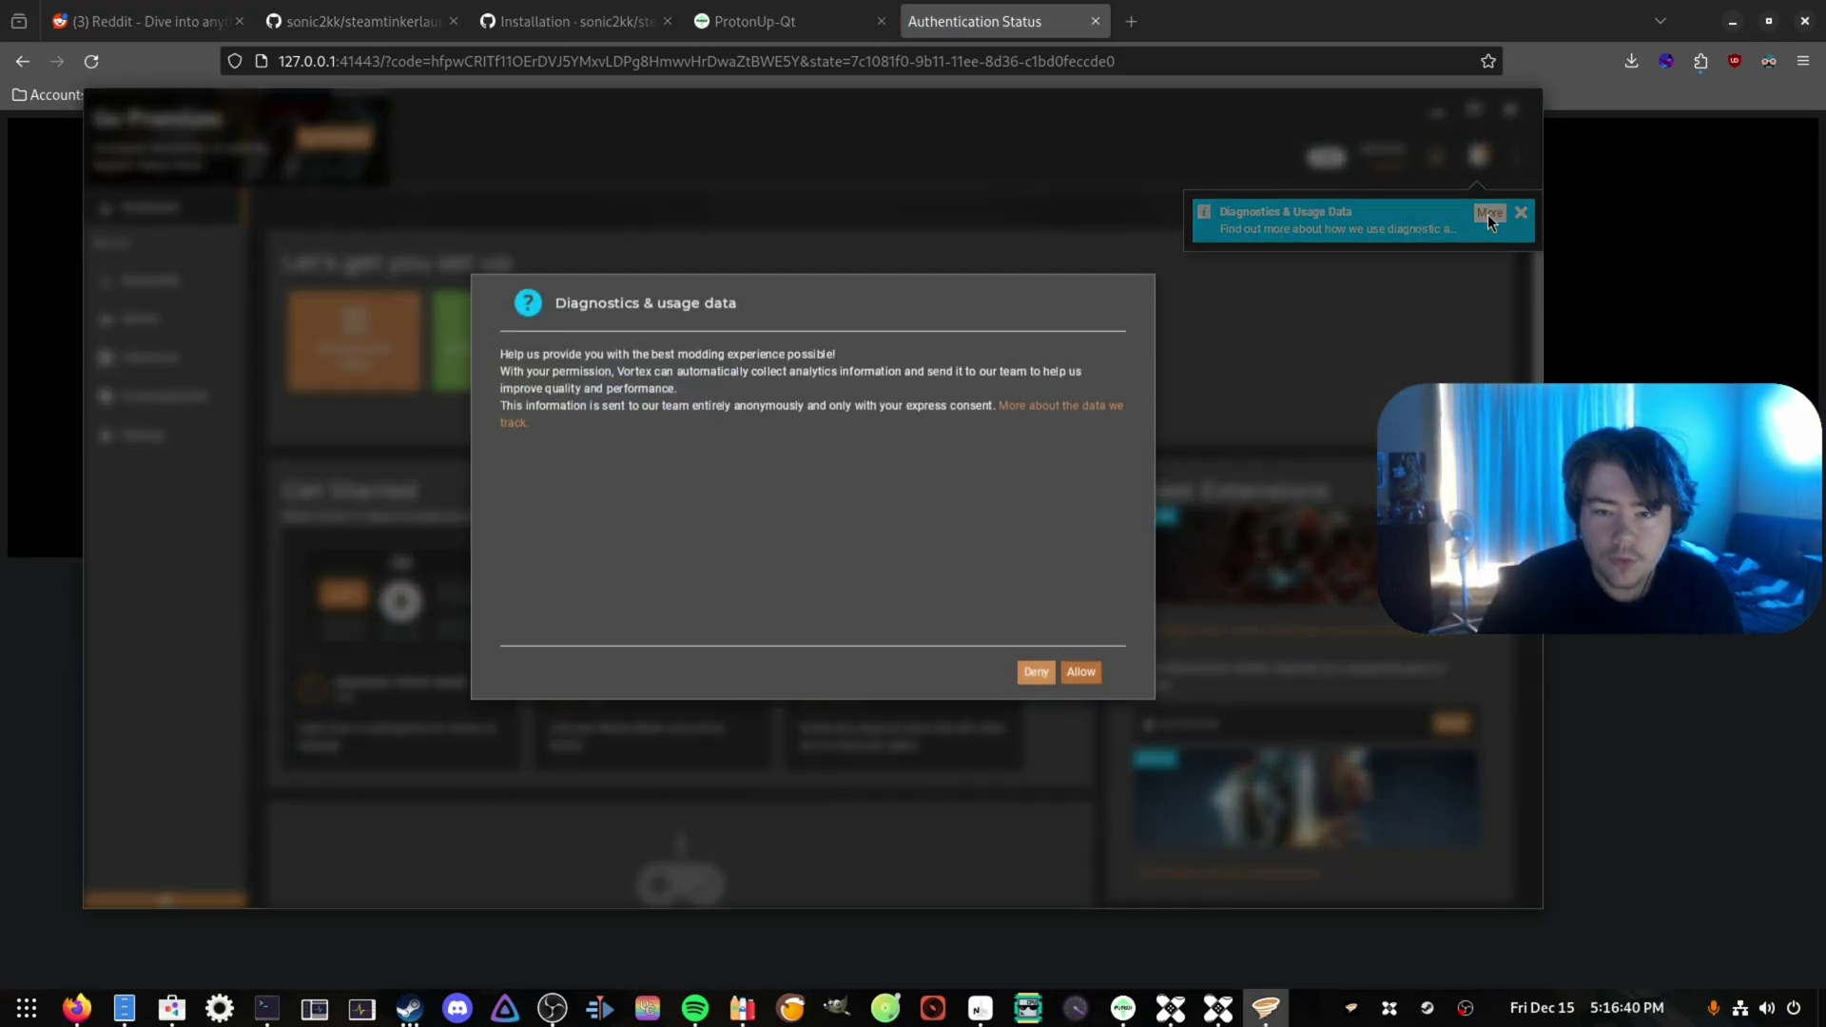
pyautogui.click(1092, 687)
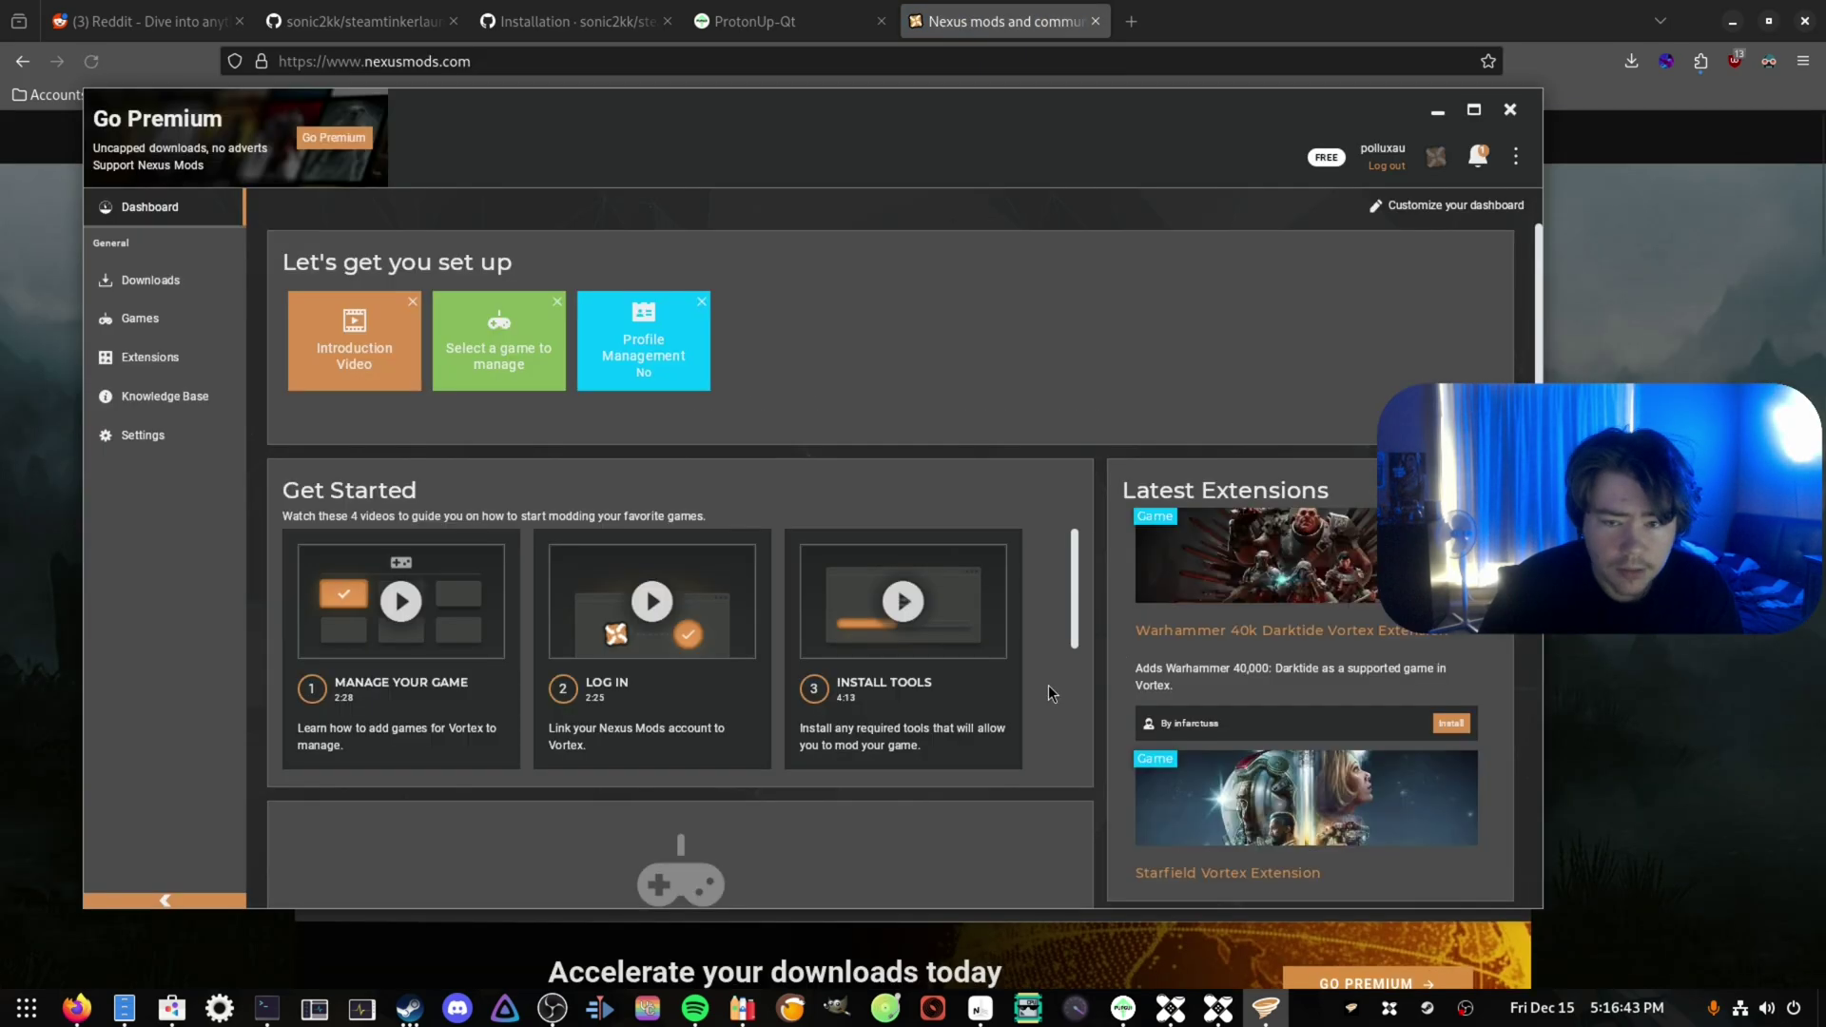
# Open the Vortex notifications to reach the Major update available (1.9.10) notice.
pyautogui.click(1479, 157)
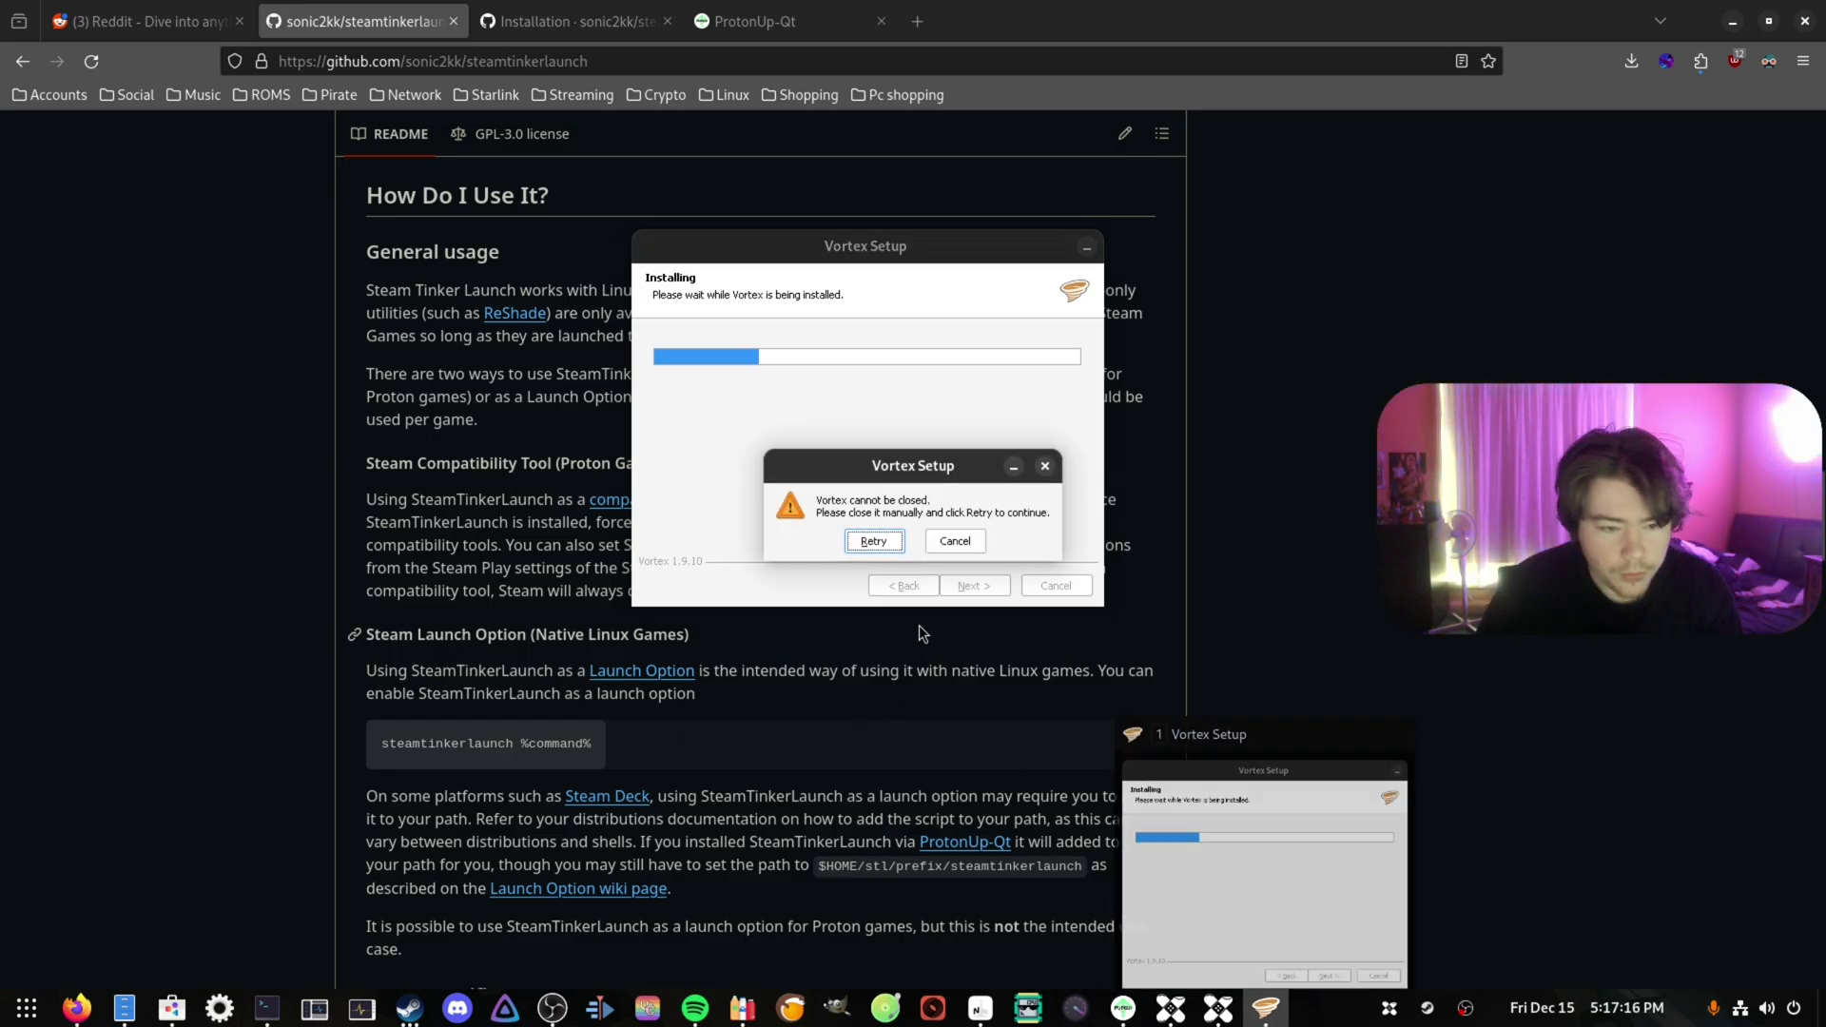
# Retry setup and end the running Vortex.exe process in Mission Center so 1.9.10 installs.
pyautogui.click(874, 541)
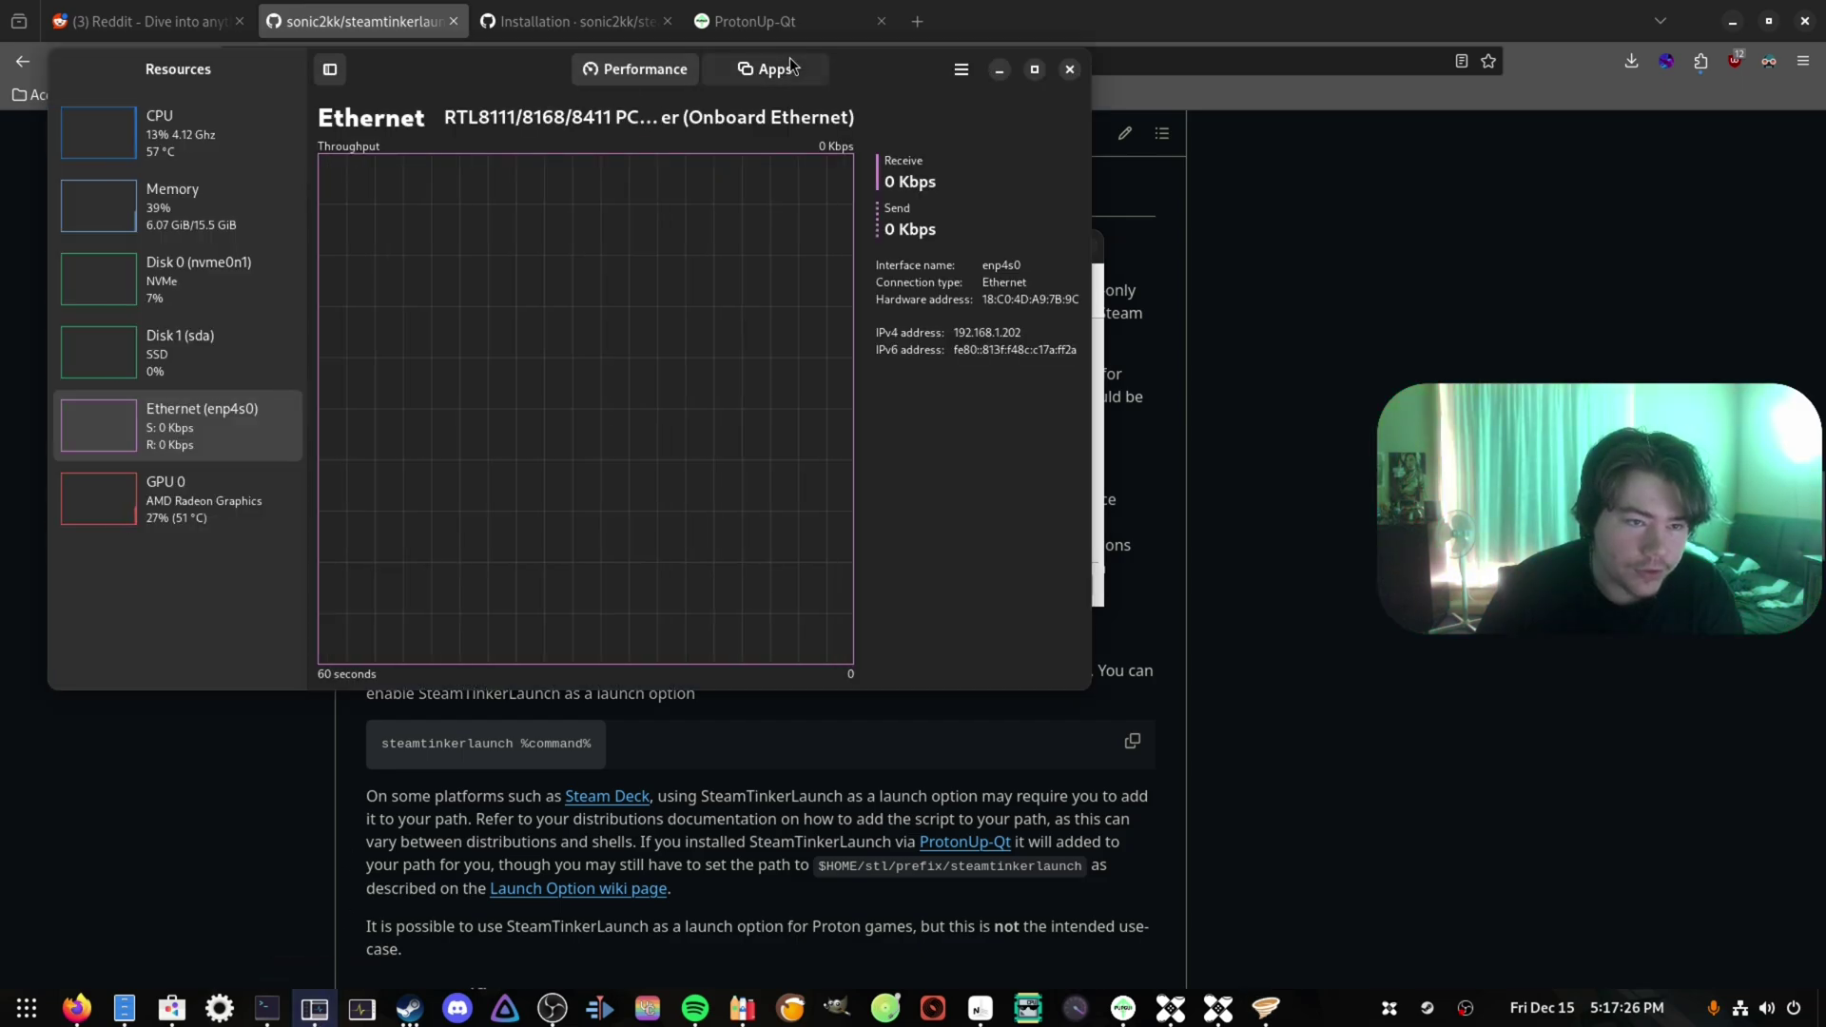
pyautogui.click(775, 69)
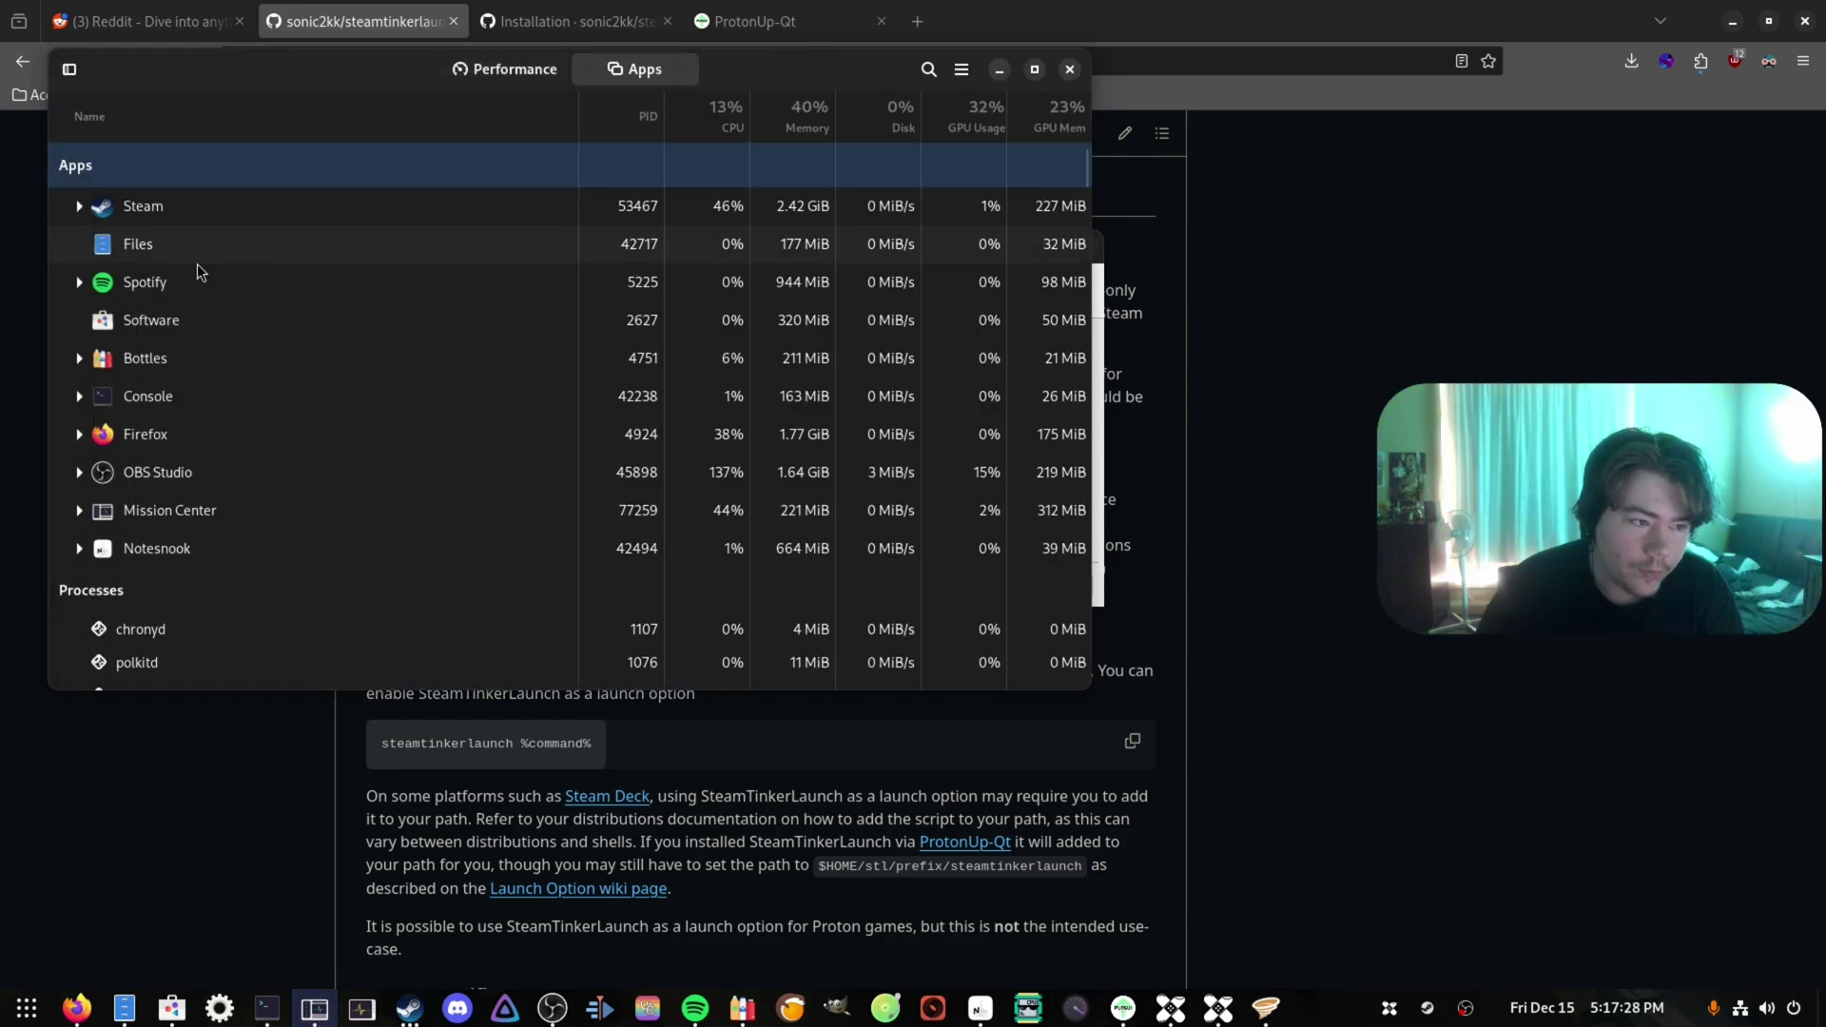
pyautogui.click(928, 70)
pyautogui.write('vortex')
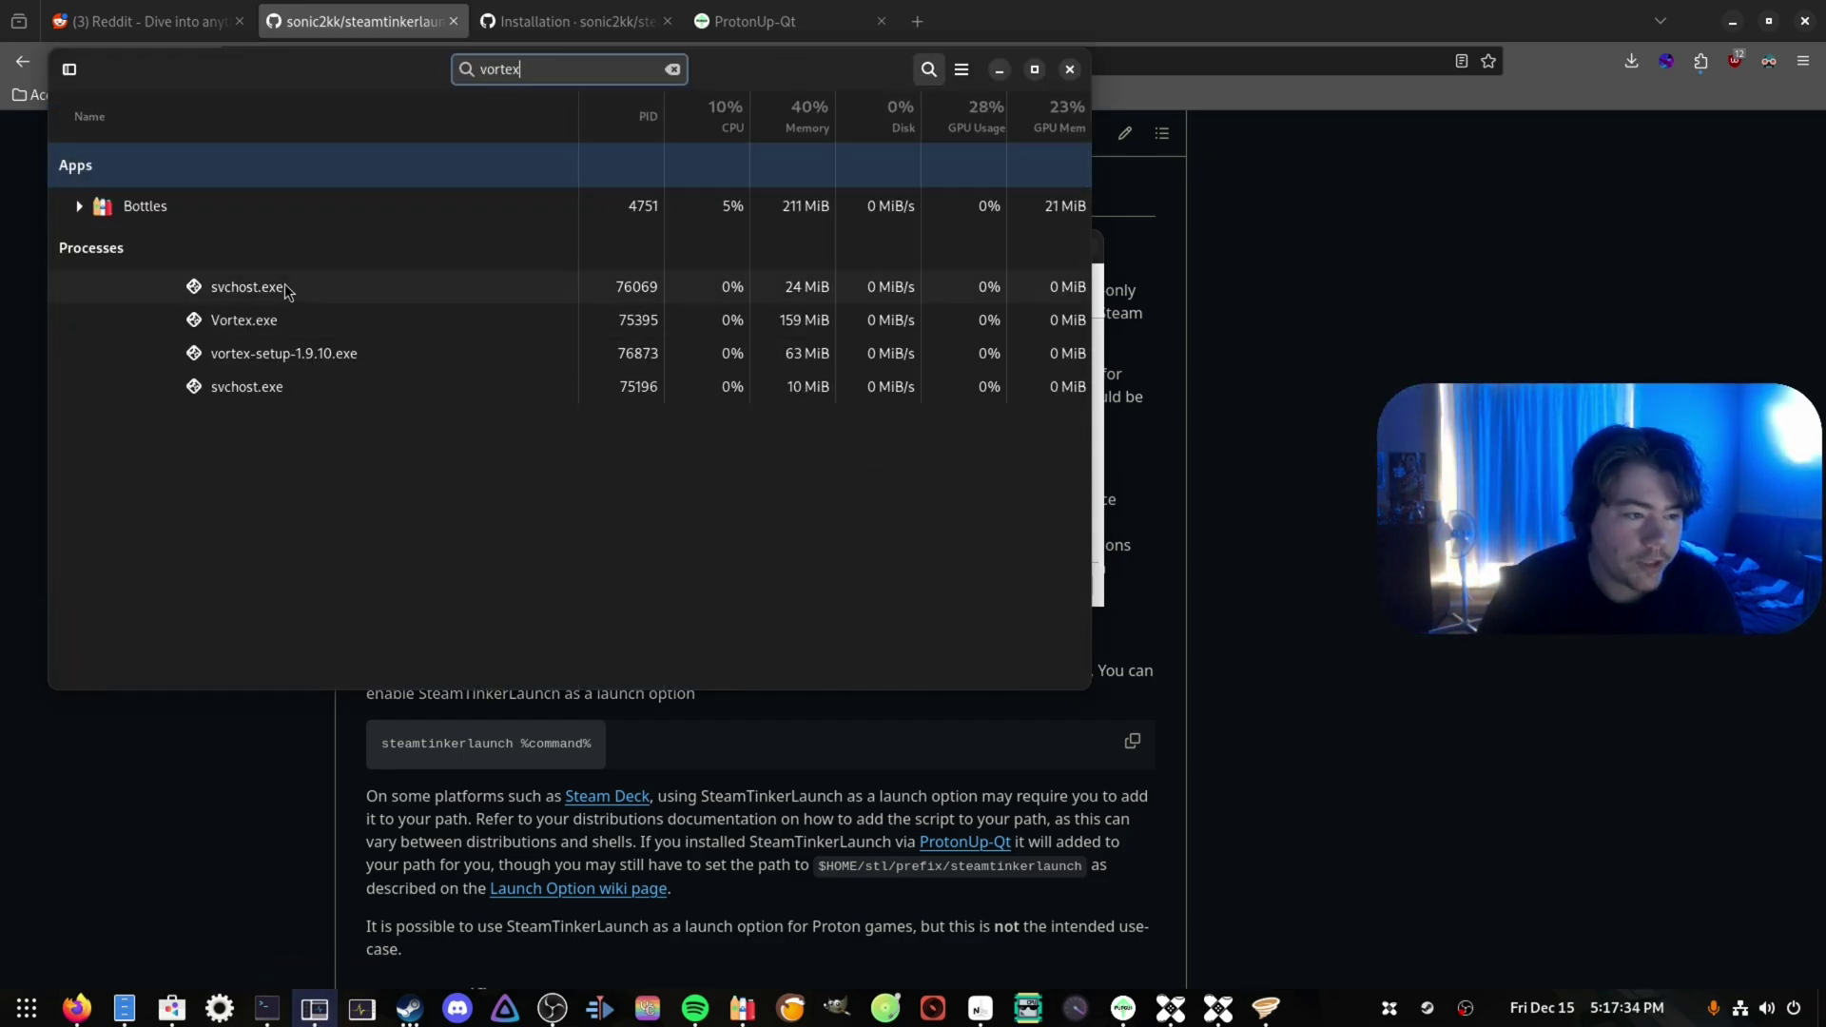
pyautogui.click(269, 322)
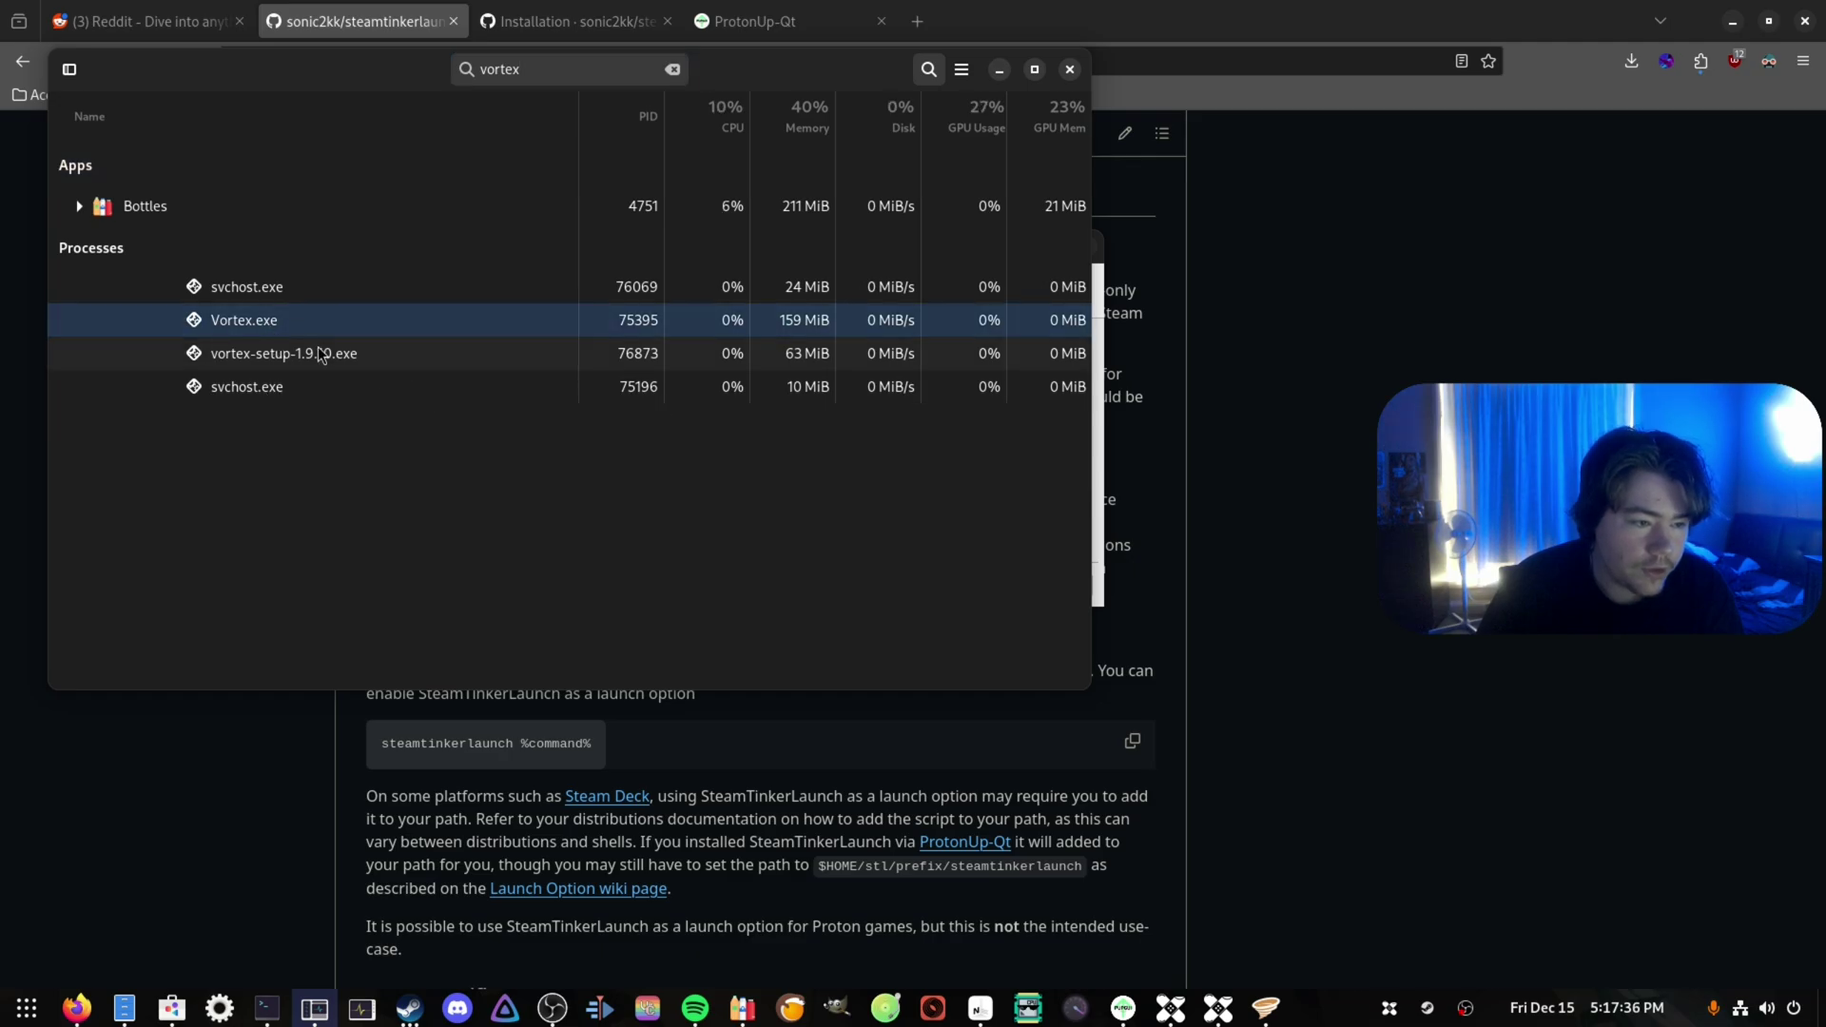
pyautogui.click(863, 535)
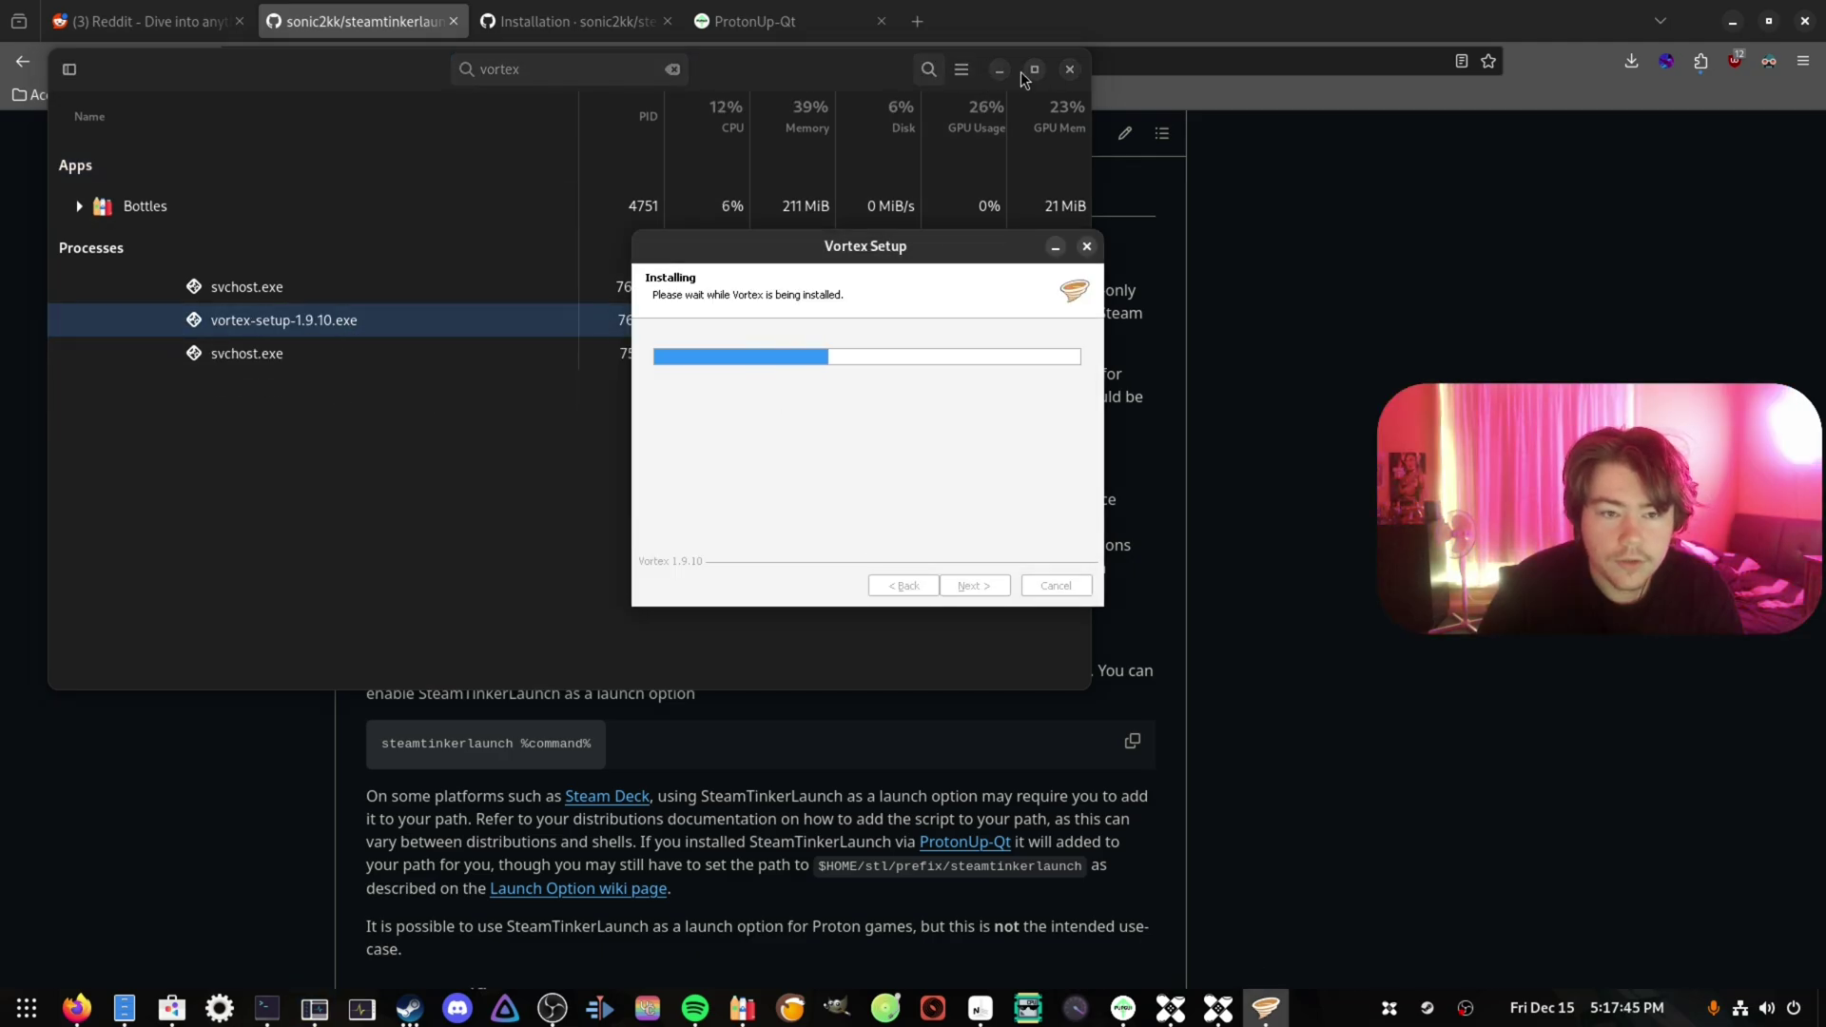
pyautogui.click(1070, 68)
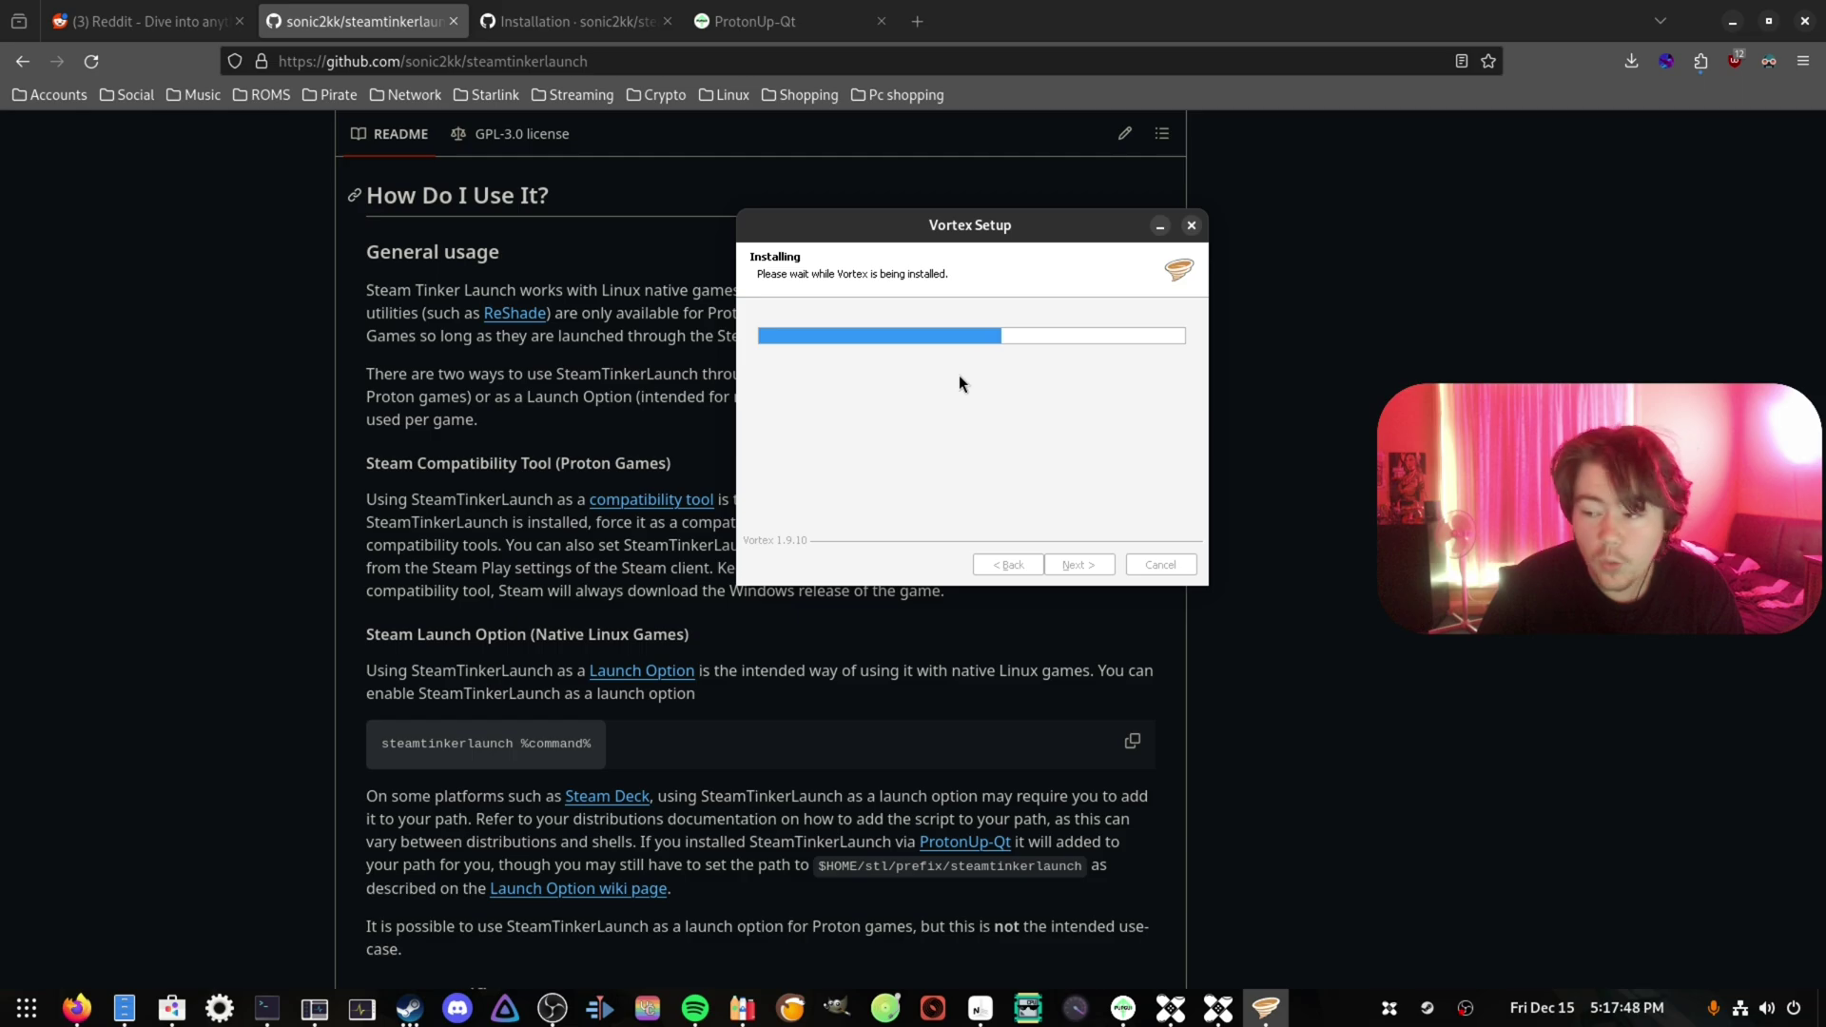